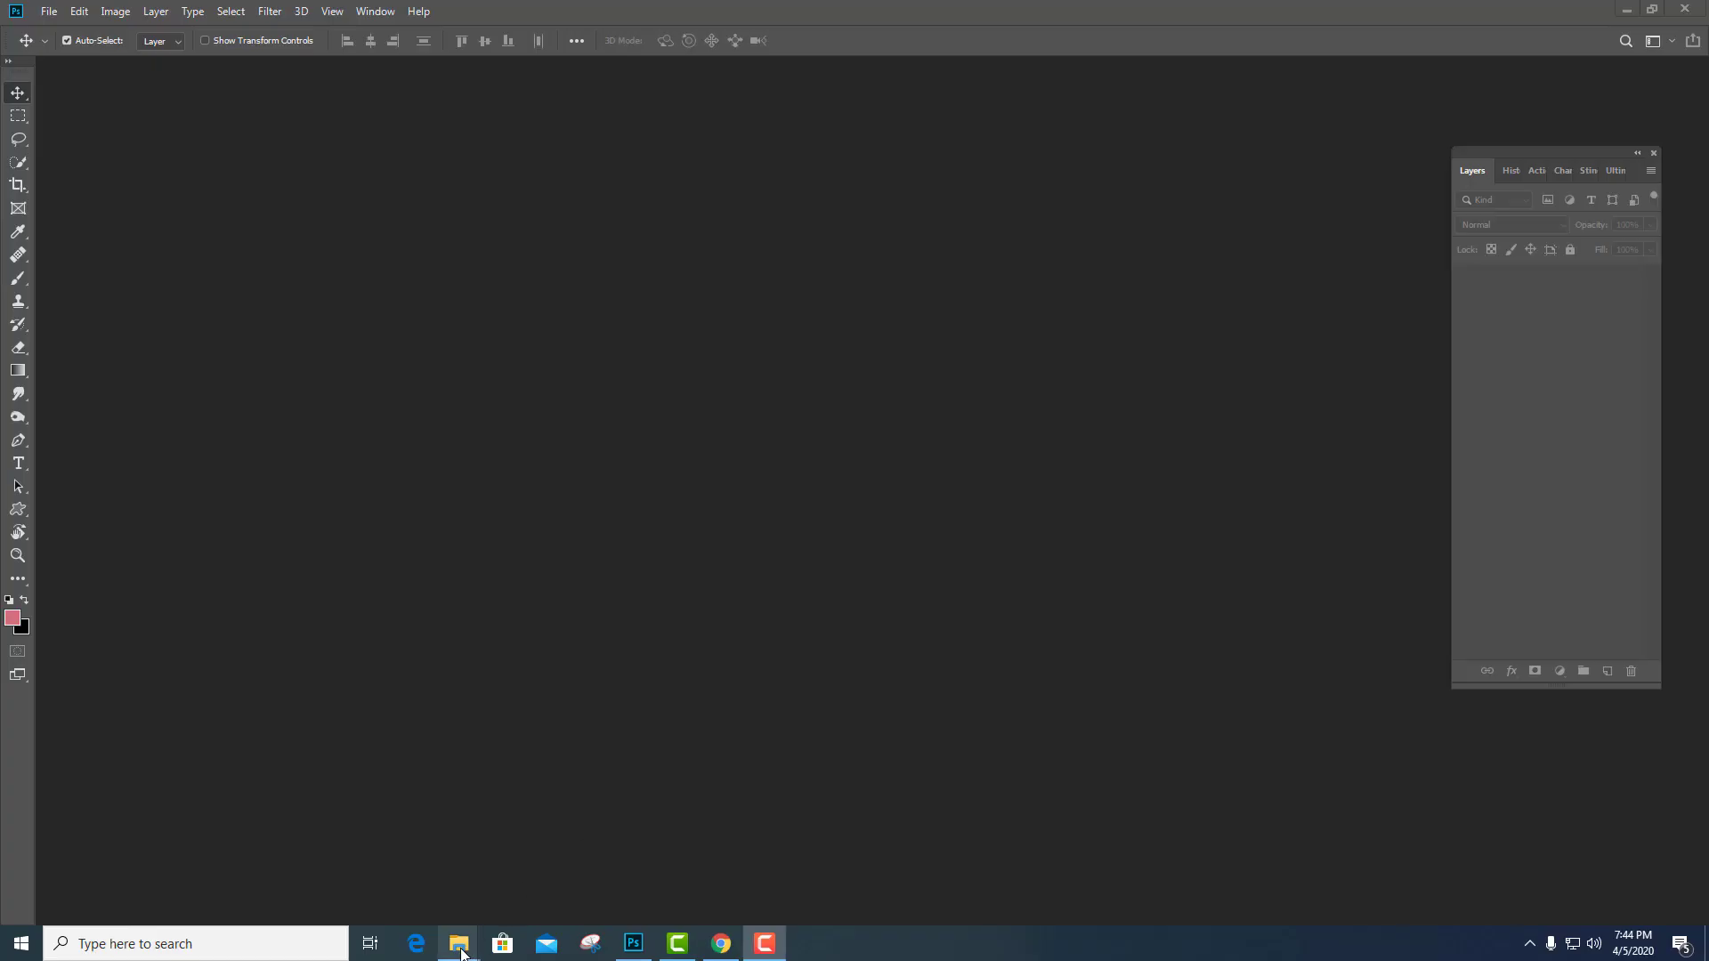
- In the chon folder, select photos 1MET0174, 1MET0175 and 1MET0176 and drag them onto Photoshop
{"action": "mouse_move", "coordinate": [462, 954]}
{"action": "left_click", "coordinate": [514, 828]}
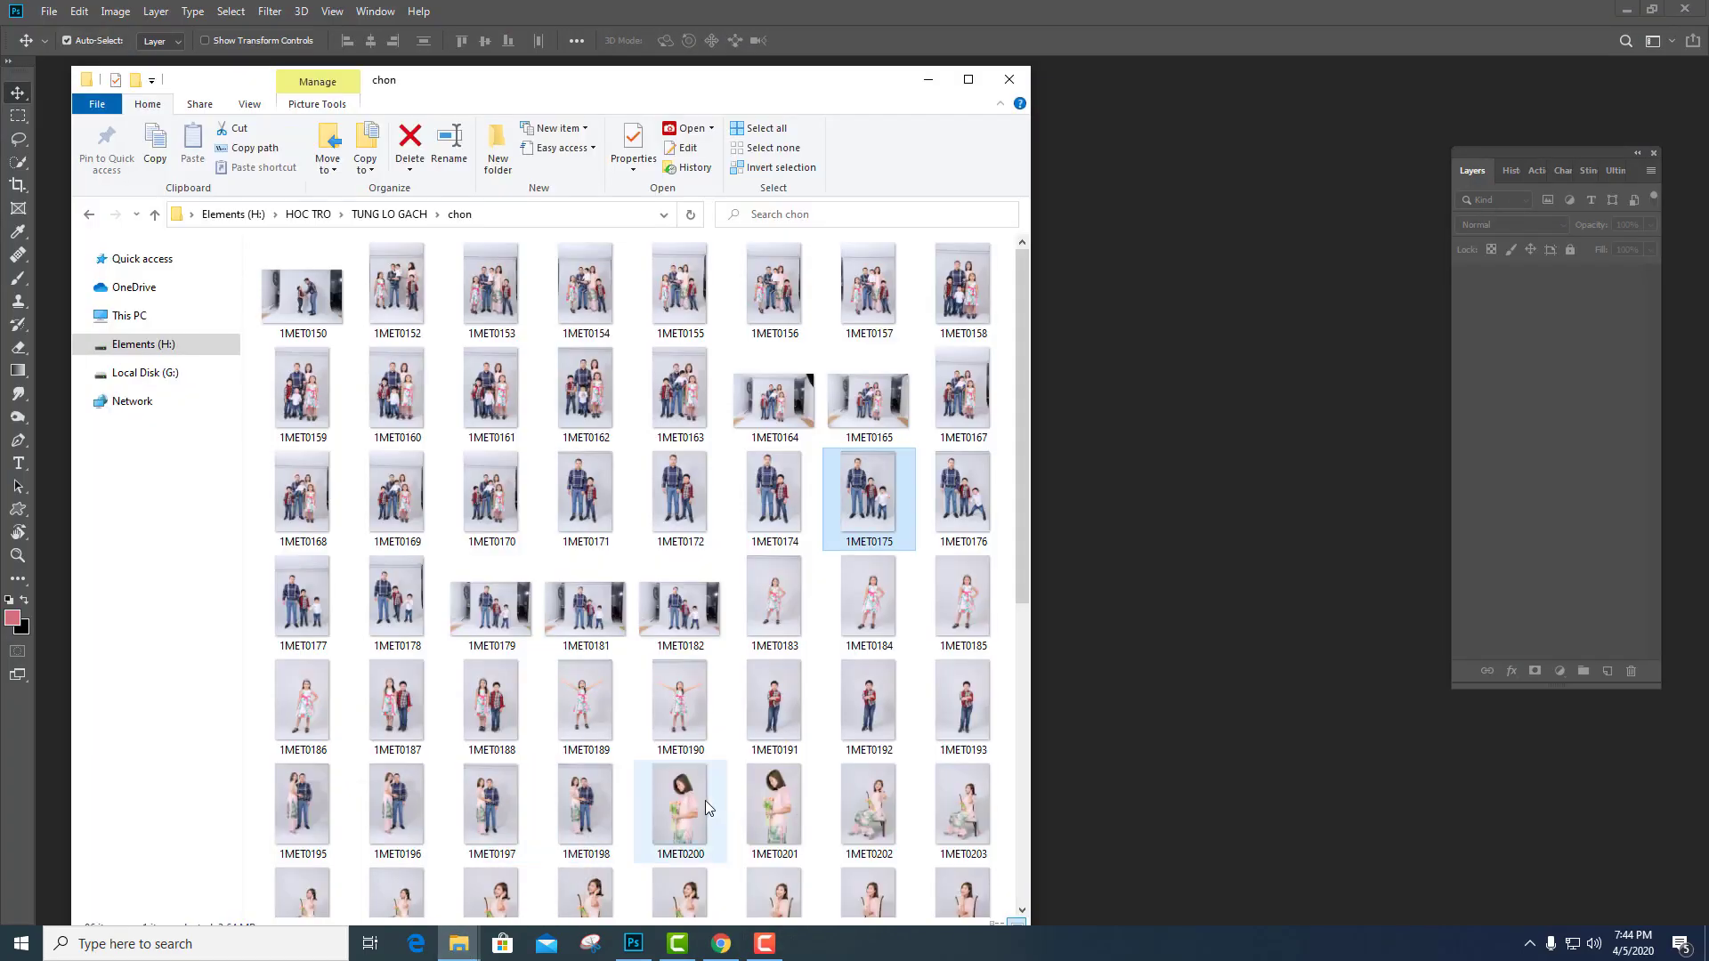
{"action": "left_click", "coordinate": [690, 490]}
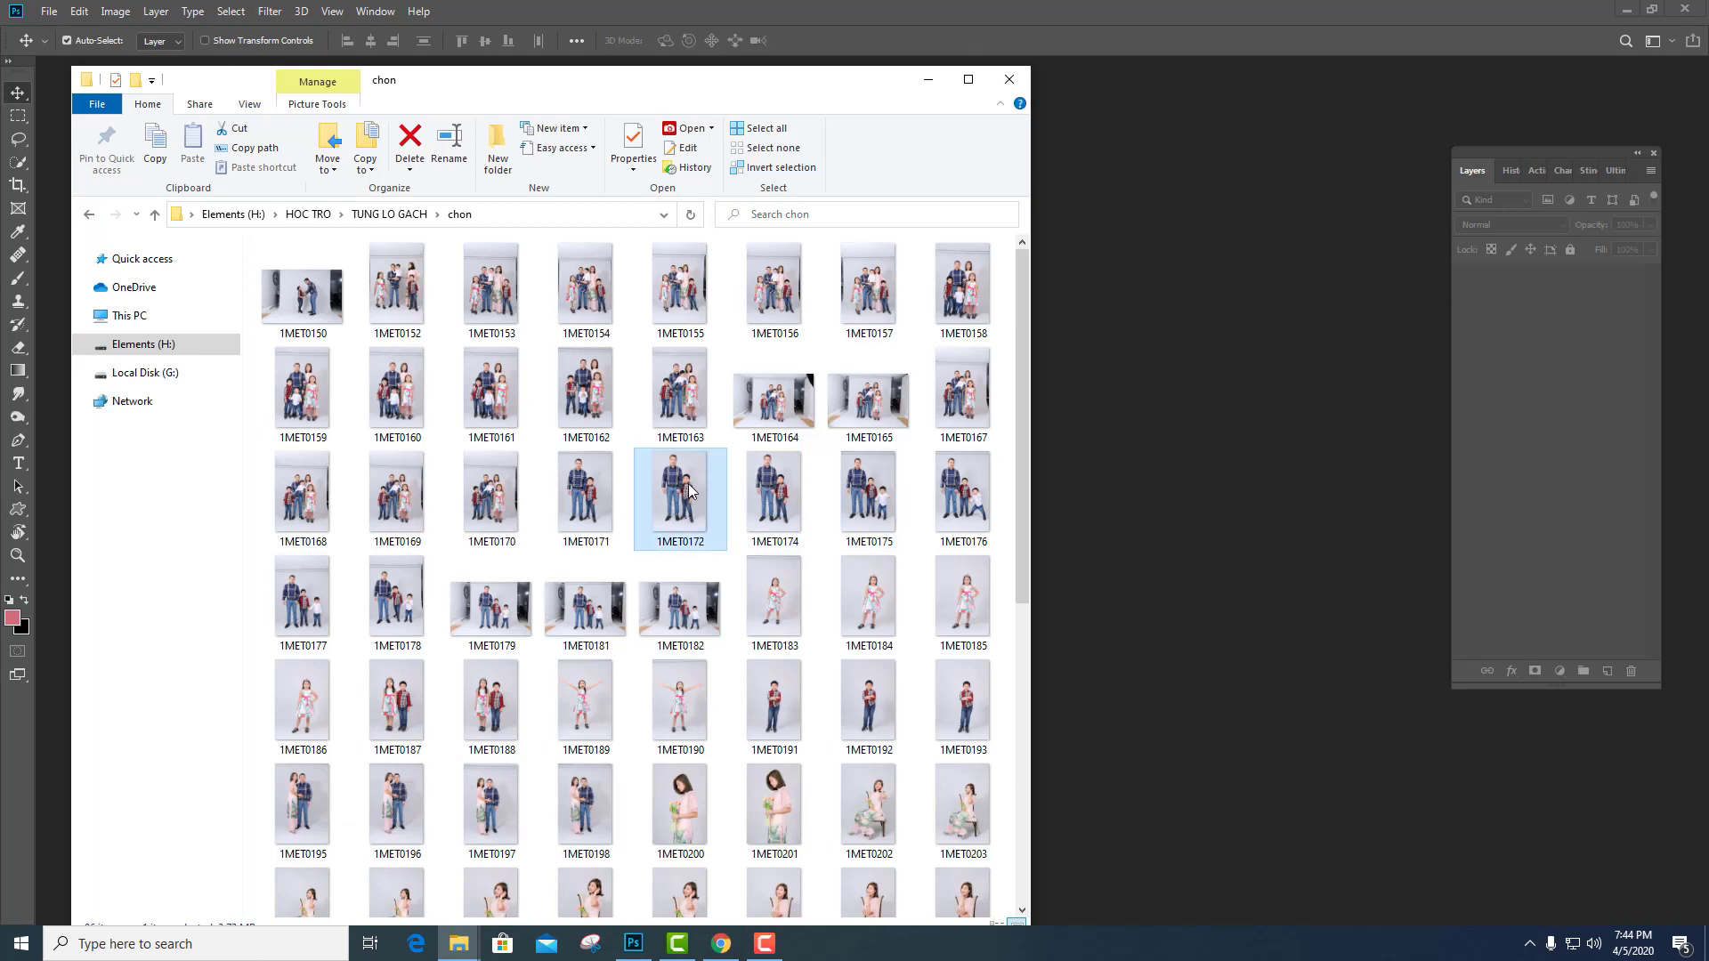
{"action": "left_click", "coordinate": [768, 492]}
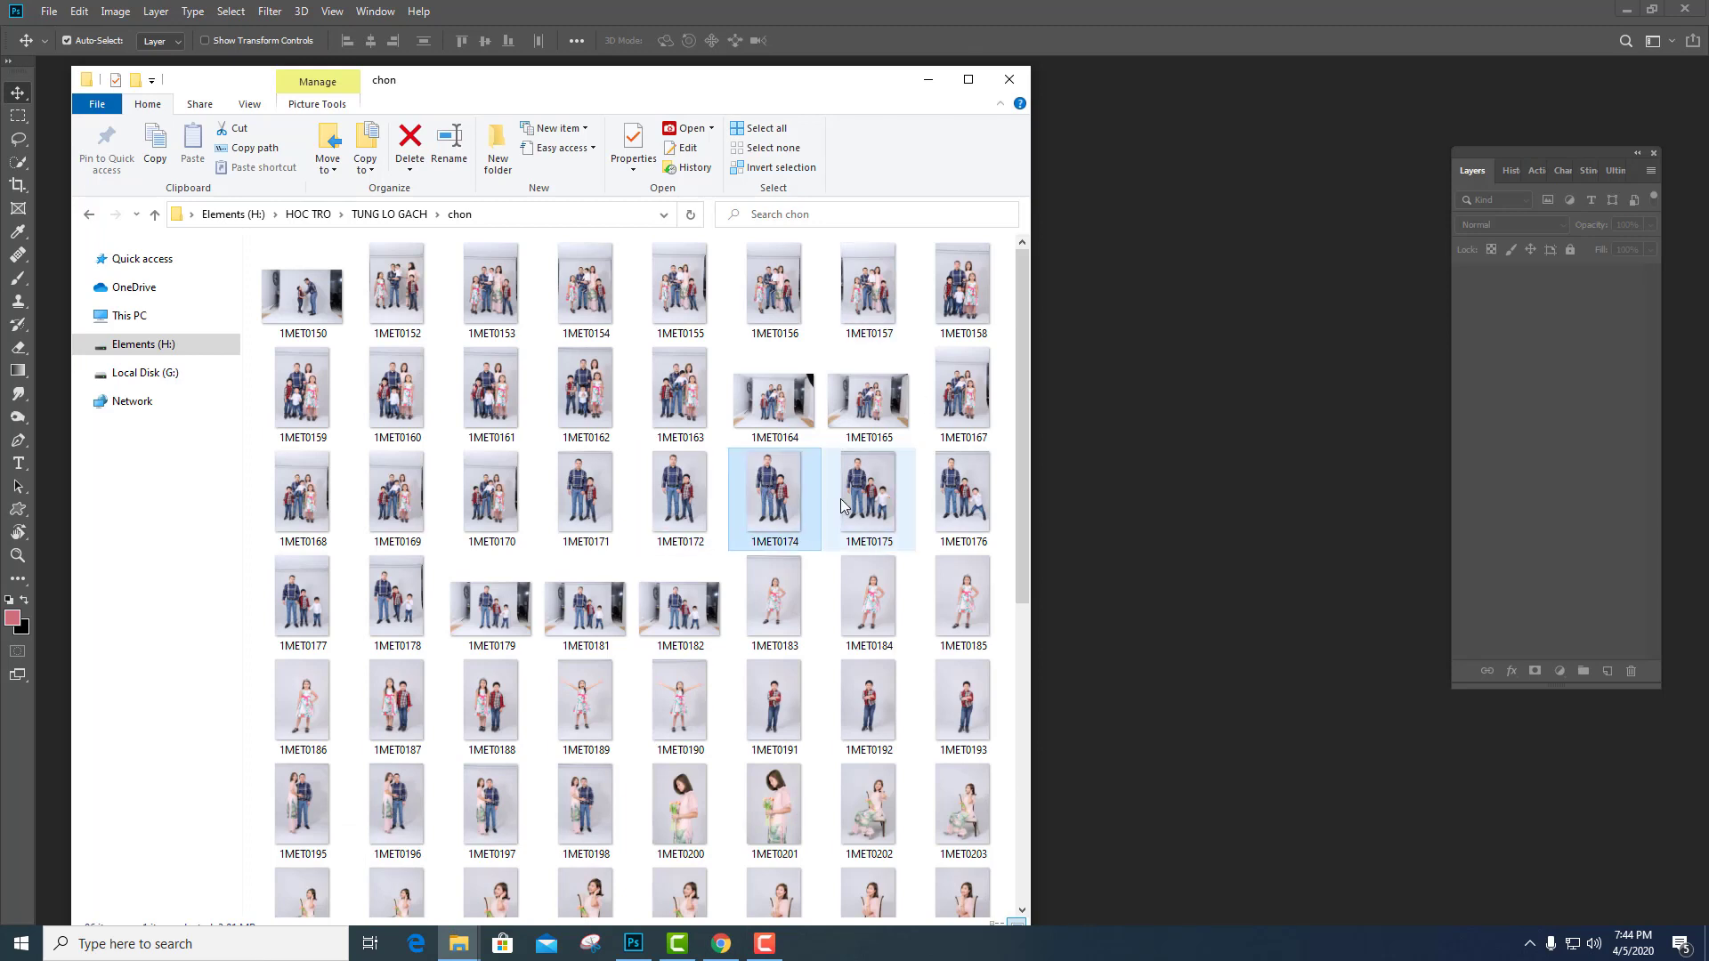
{"action": "left_click", "coordinate": [872, 504], "text": "ctrl"}
{"action": "left_click", "coordinate": [957, 507], "text": "ctrl"}
{"action": "left_click_drag", "start_coordinate": [957, 507], "coordinate": [1029, 466]}
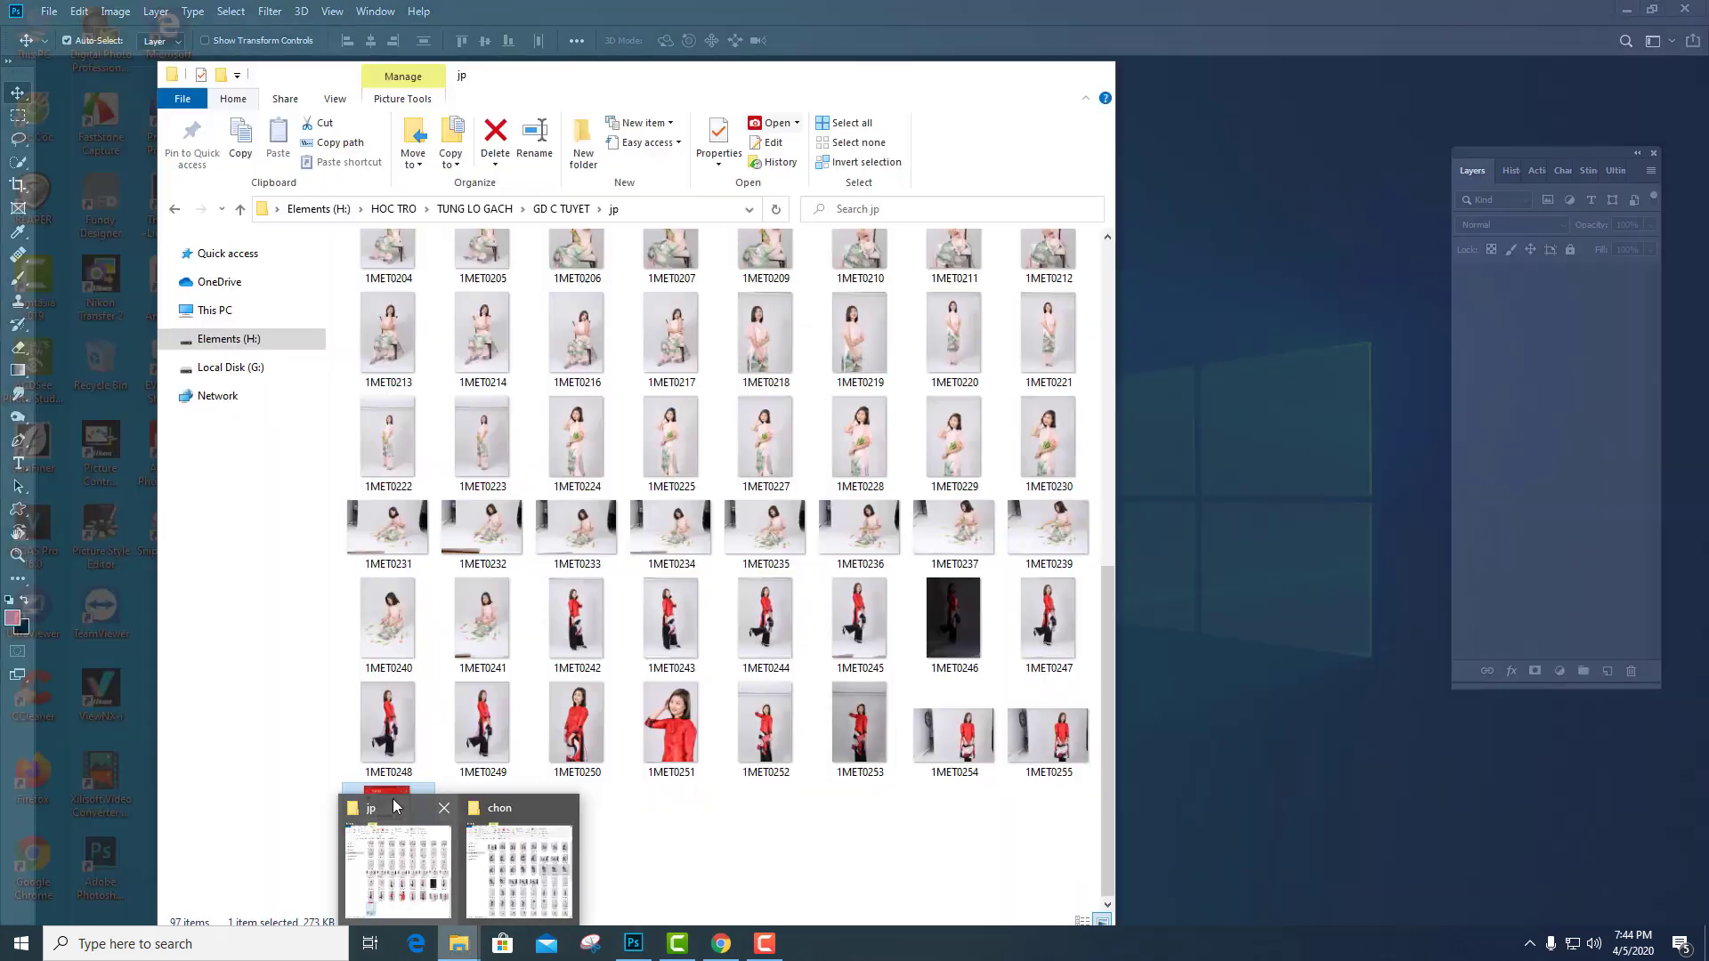
- Open photo 1MET0163 from the jp folder in Camera Raw and compare it with 1MET0165
{"action": "left_click", "coordinate": [519, 868]}
{"action": "scroll", "coordinate": [750, 316], "scroll_direction": "up", "scroll_amount": 5}
{"action": "left_click", "coordinate": [788, 432]}
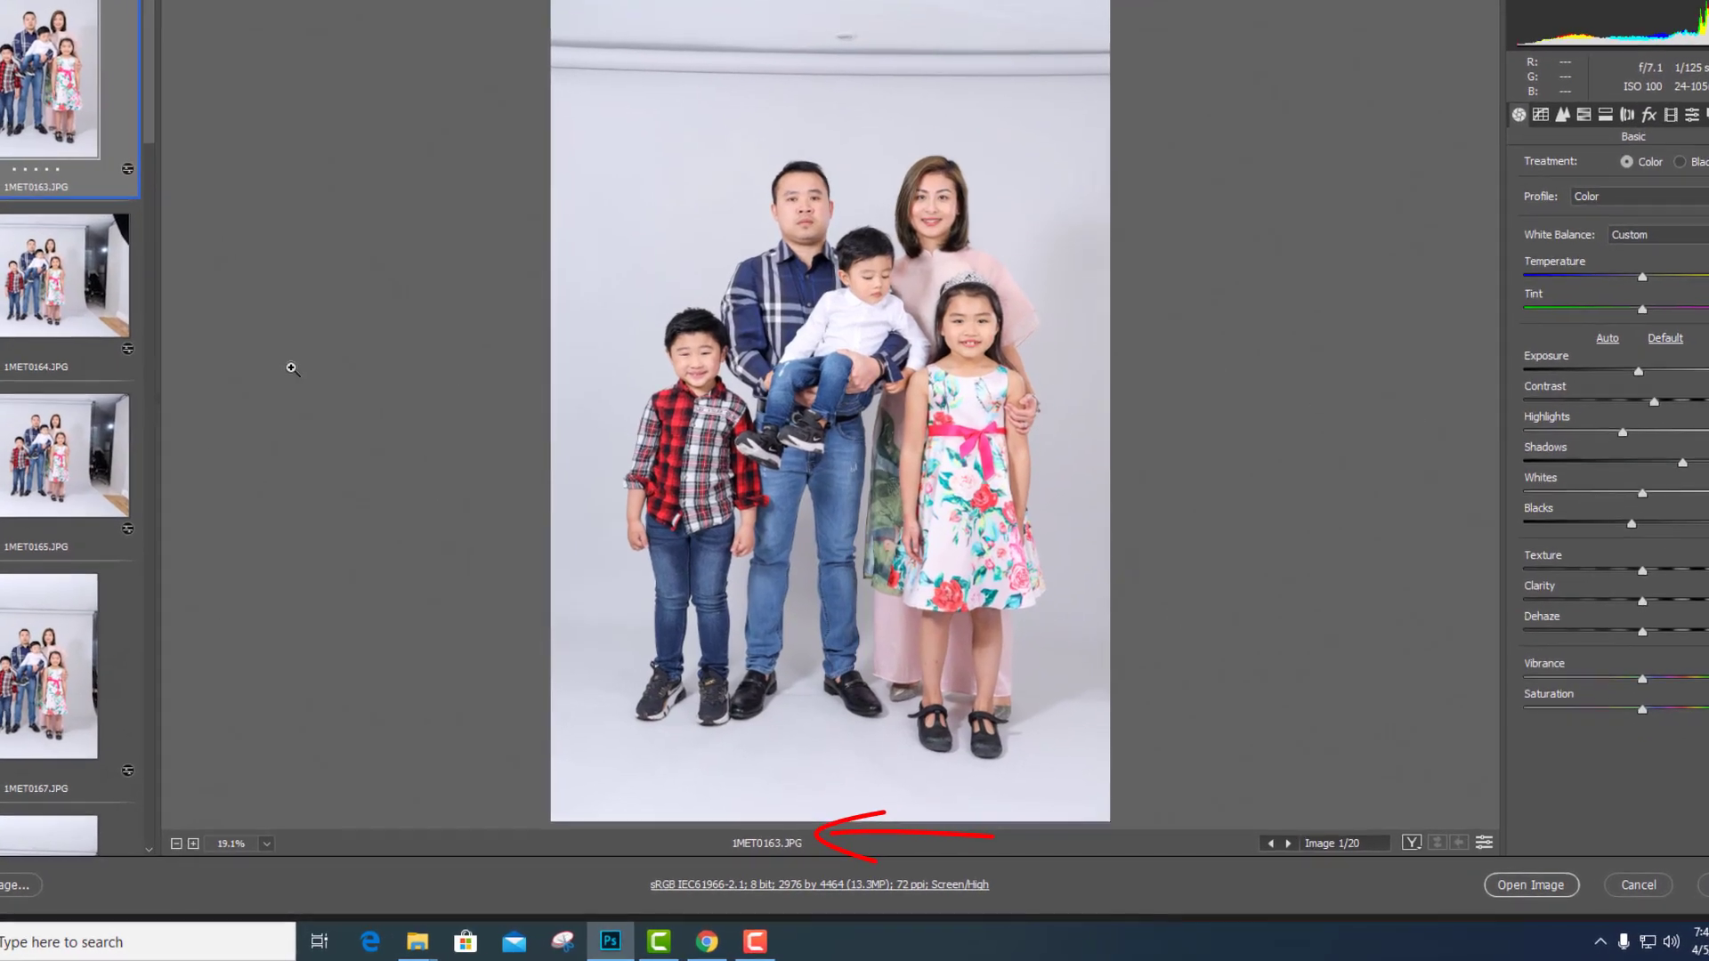
{"action": "left_click", "coordinate": [79, 474]}
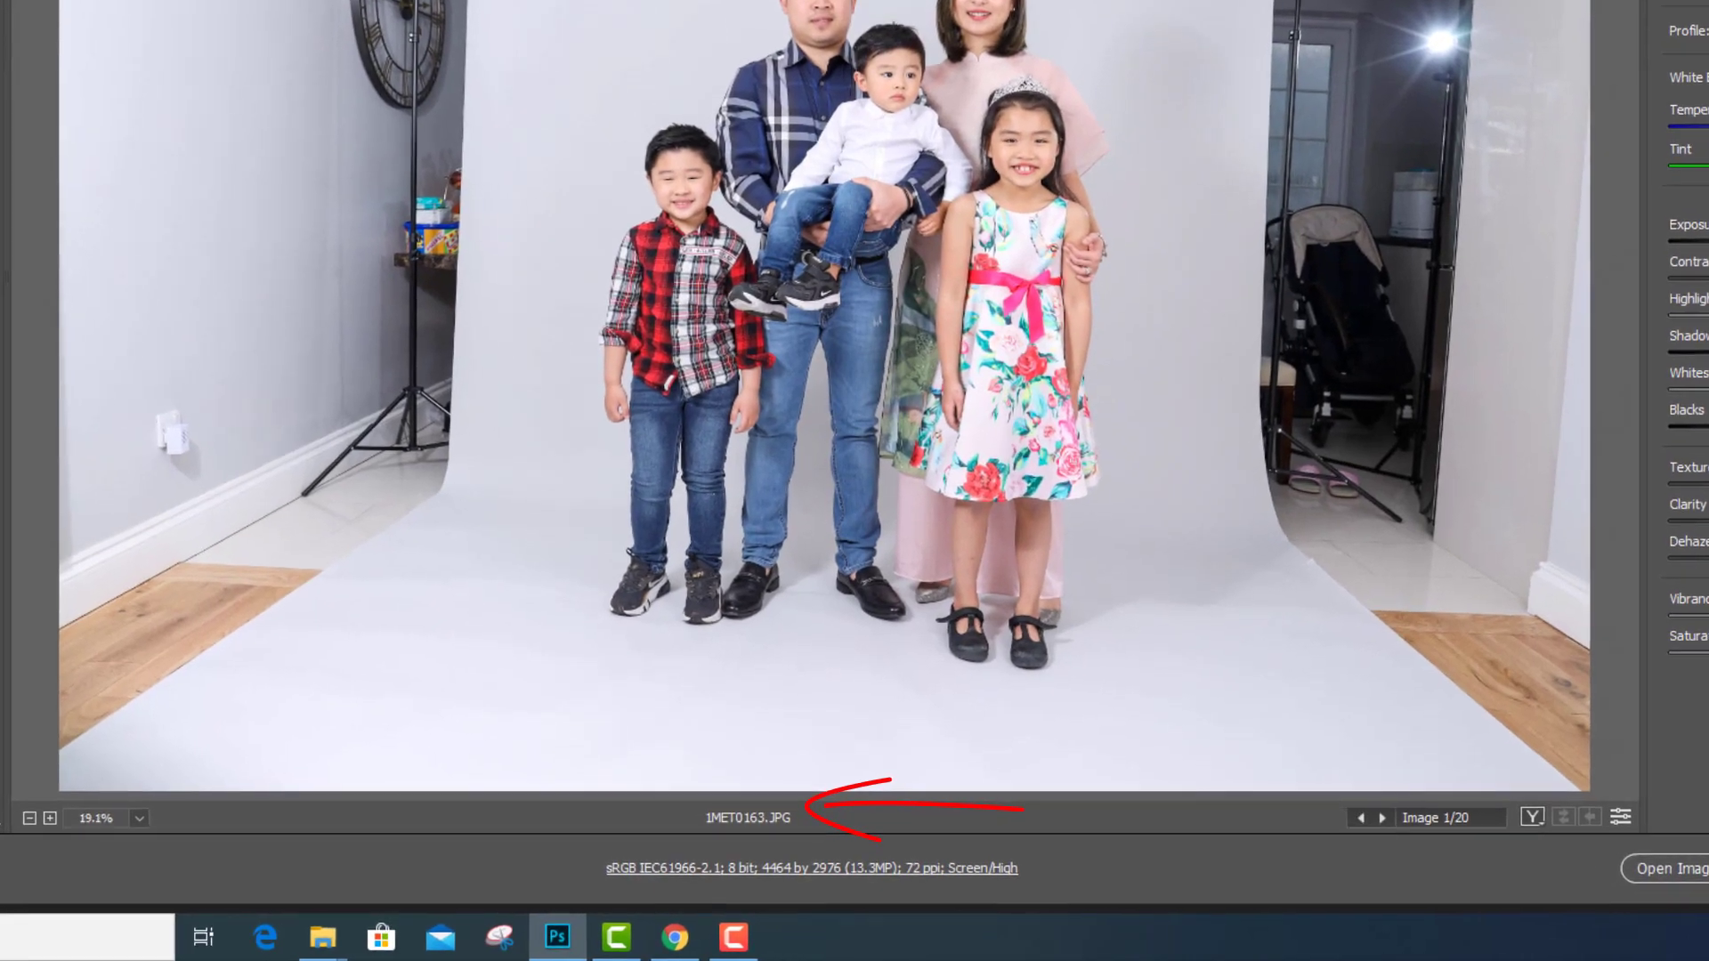
{"action": "key", "text": "Left"}
{"action": "key", "text": "Left"}
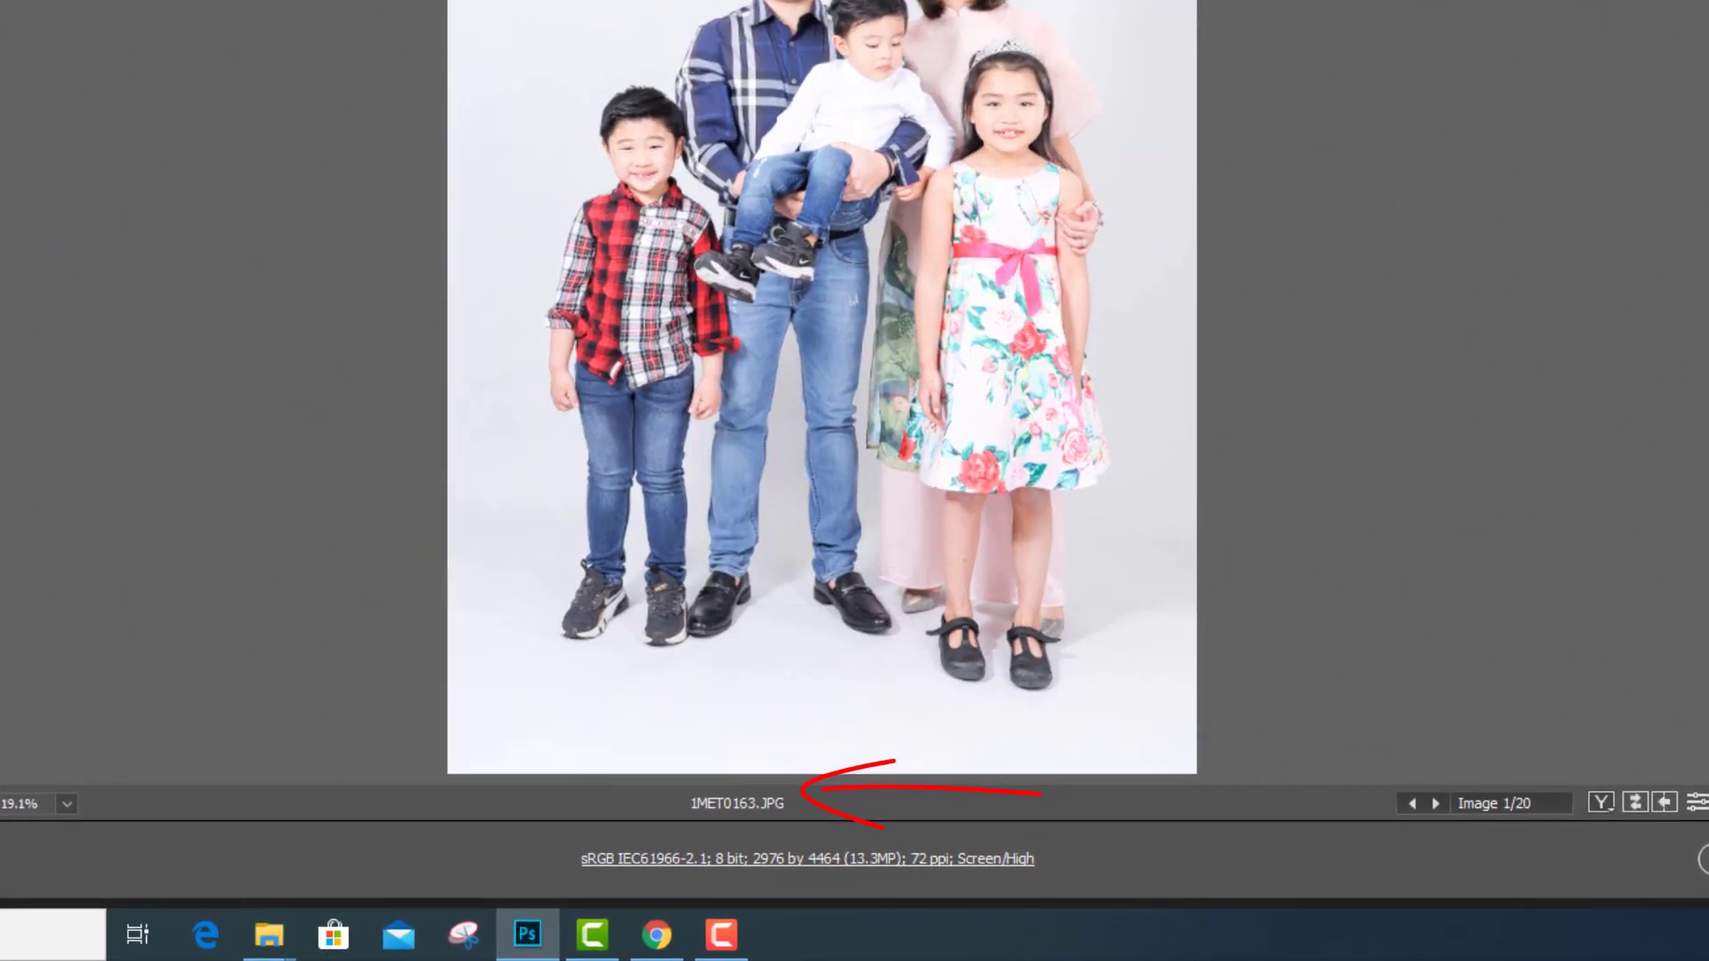
- Sync 1MET0163's settings to four filmstrip photos, review 1MET0167, then cancel and discard all changes
{"action": "left_click", "coordinate": [0, 567], "text": "shift"}
{"action": "right_click", "coordinate": [0, 371]}
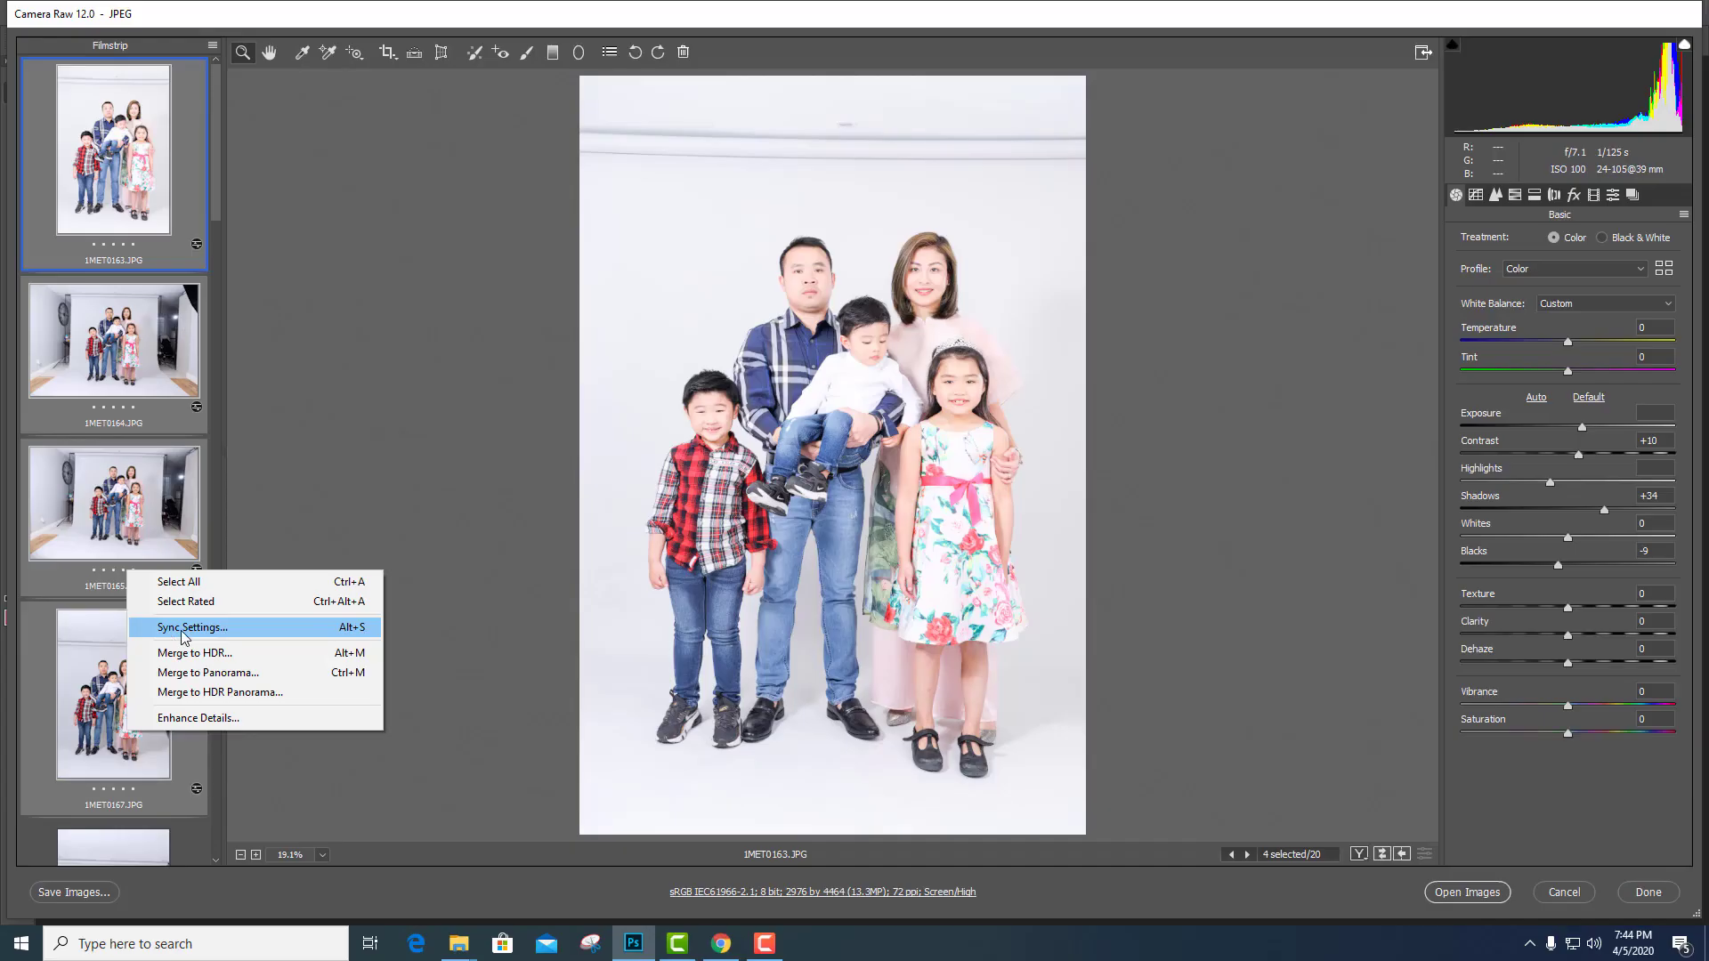
{"action": "left_click", "coordinate": [0, 477]}
{"action": "left_click", "coordinate": [995, 94]}
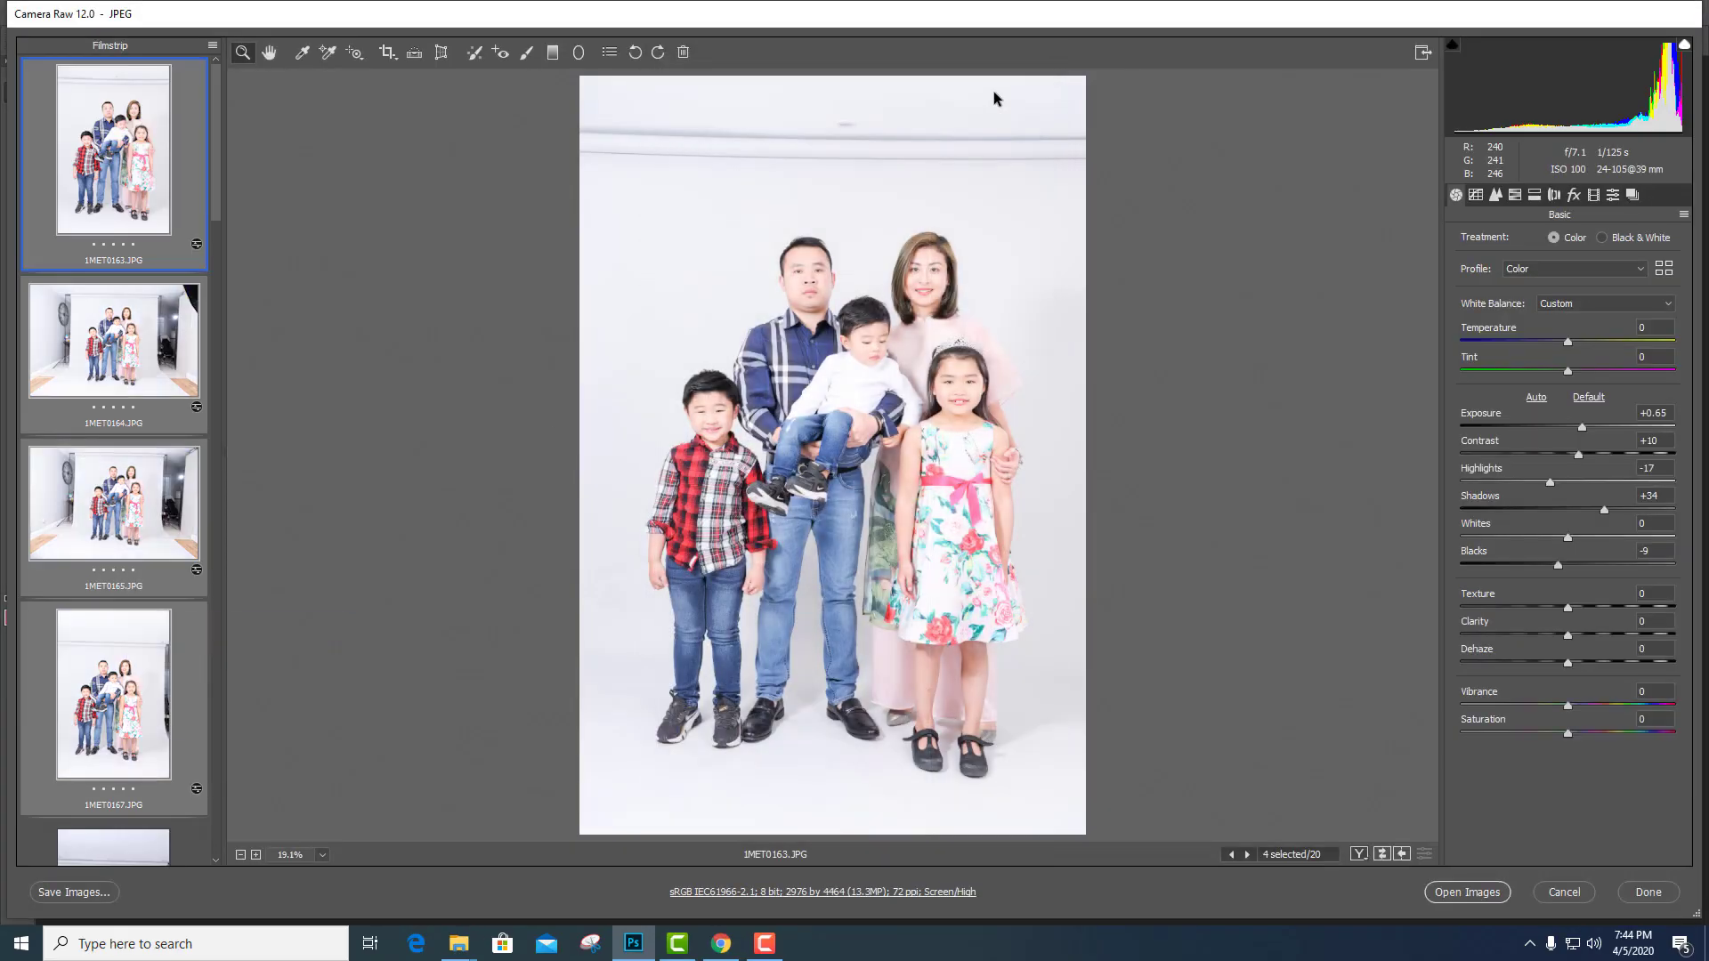
{"action": "left_click", "coordinate": [130, 690]}
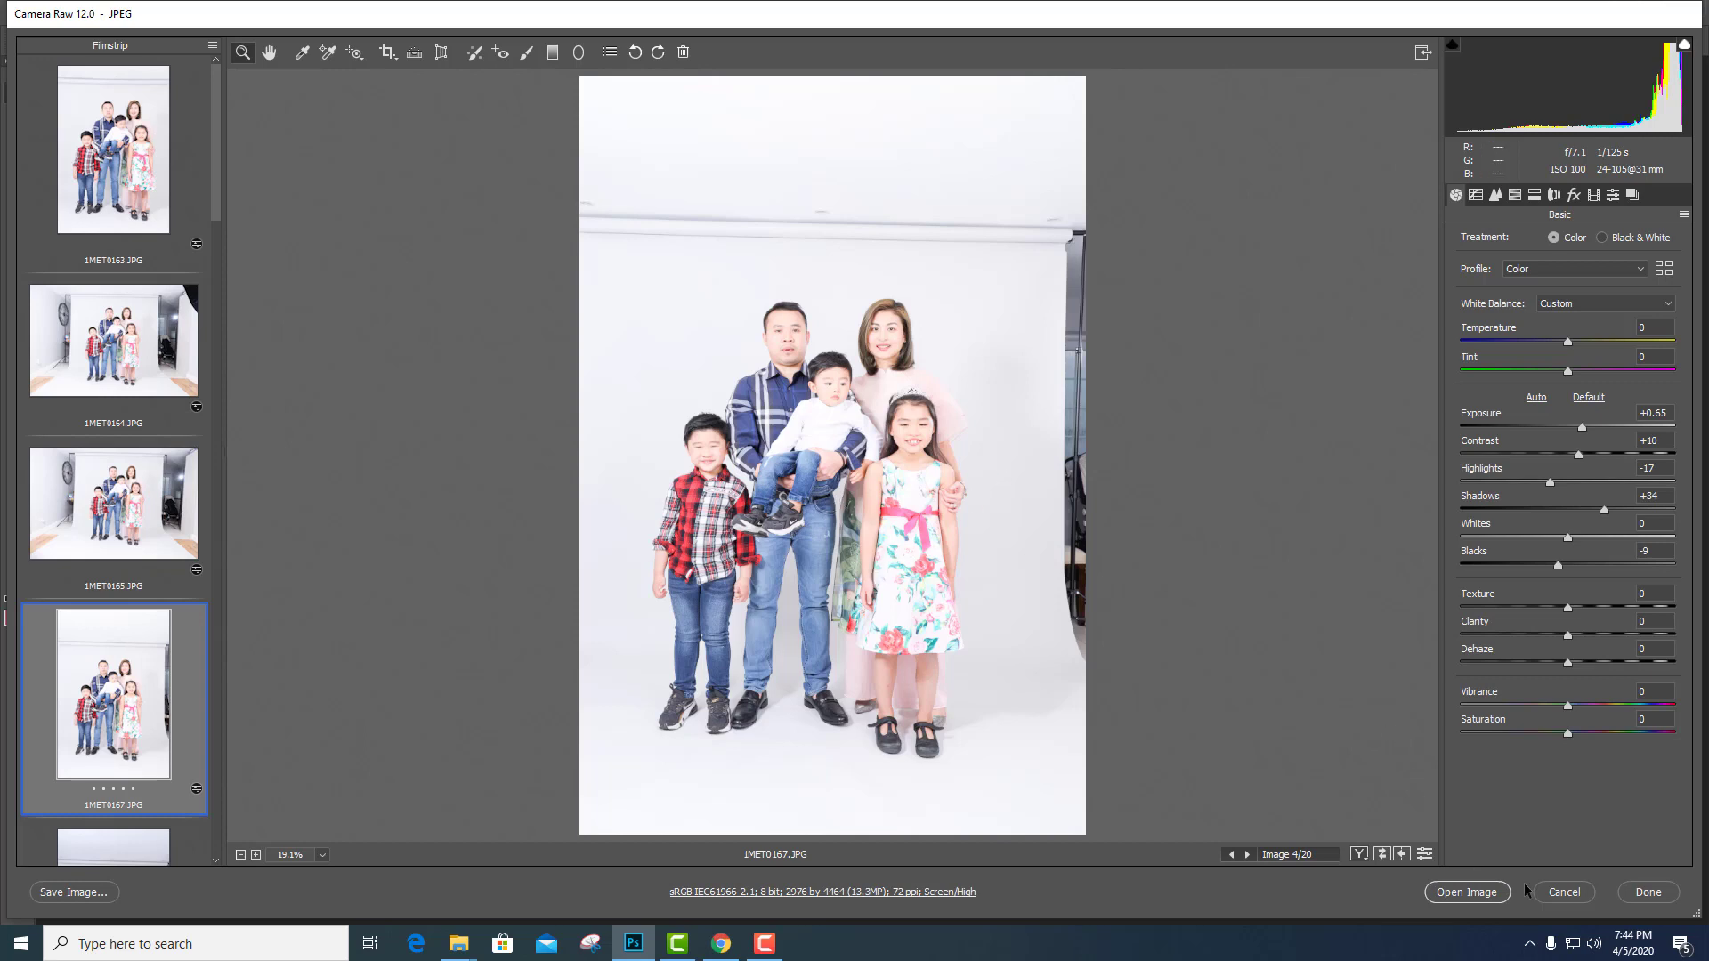
{"action": "left_click", "coordinate": [1575, 894]}
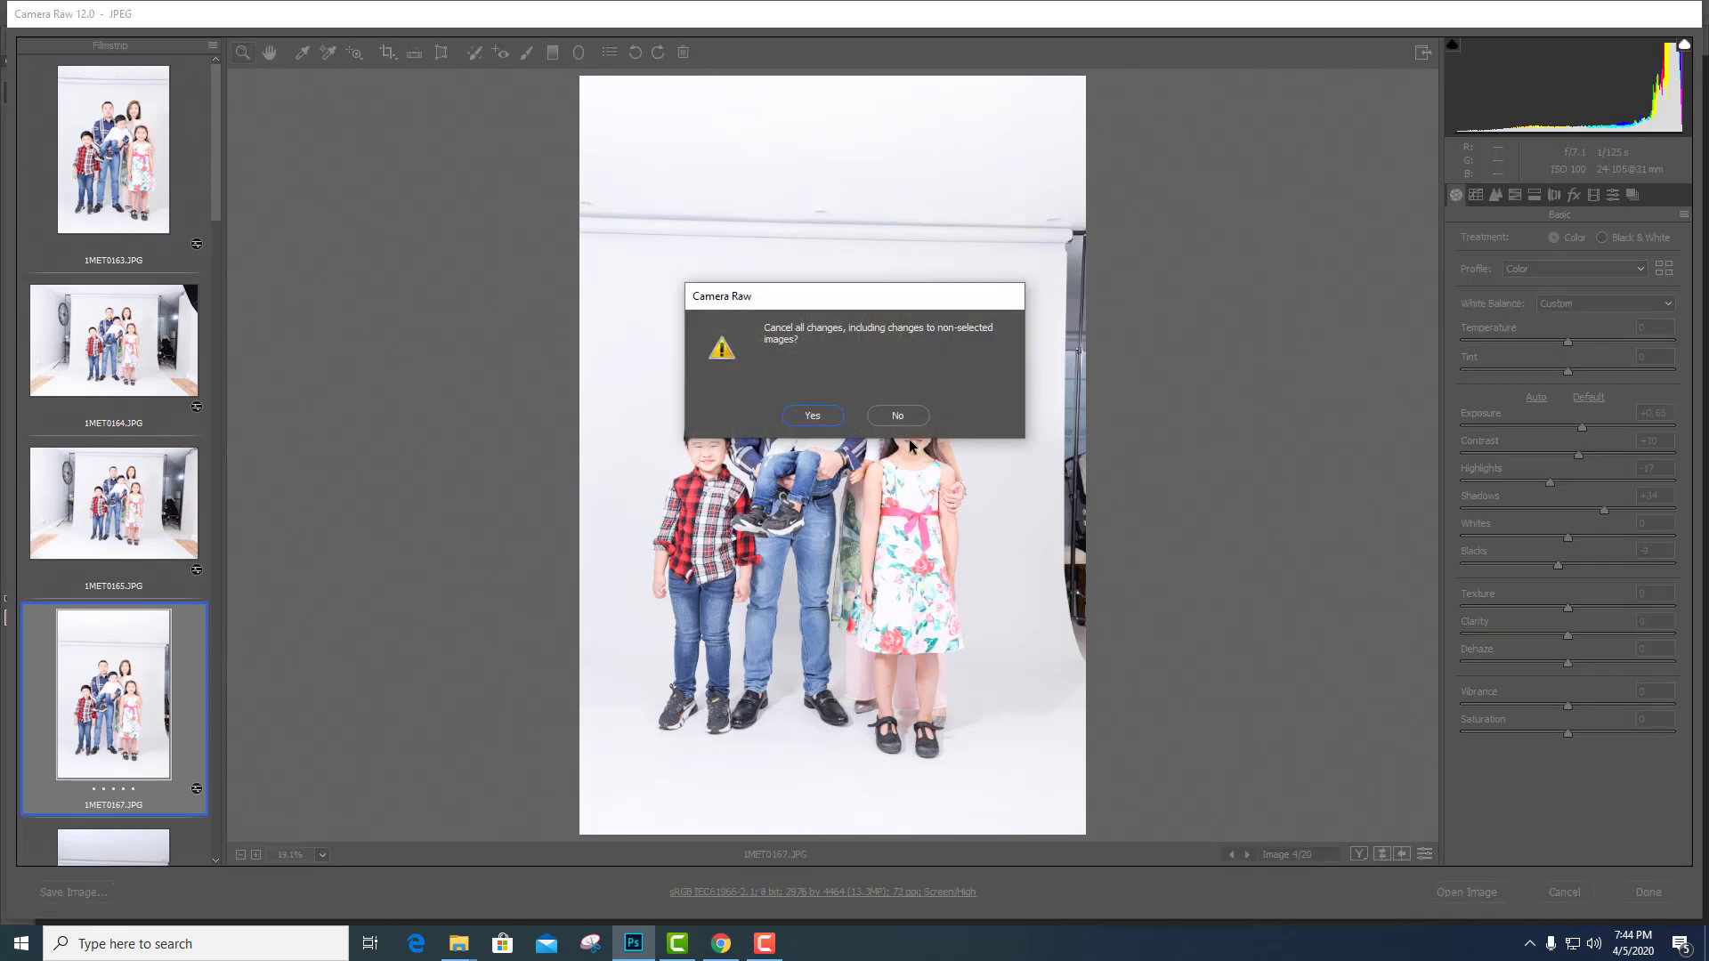
{"action": "left_click", "coordinate": [813, 416]}
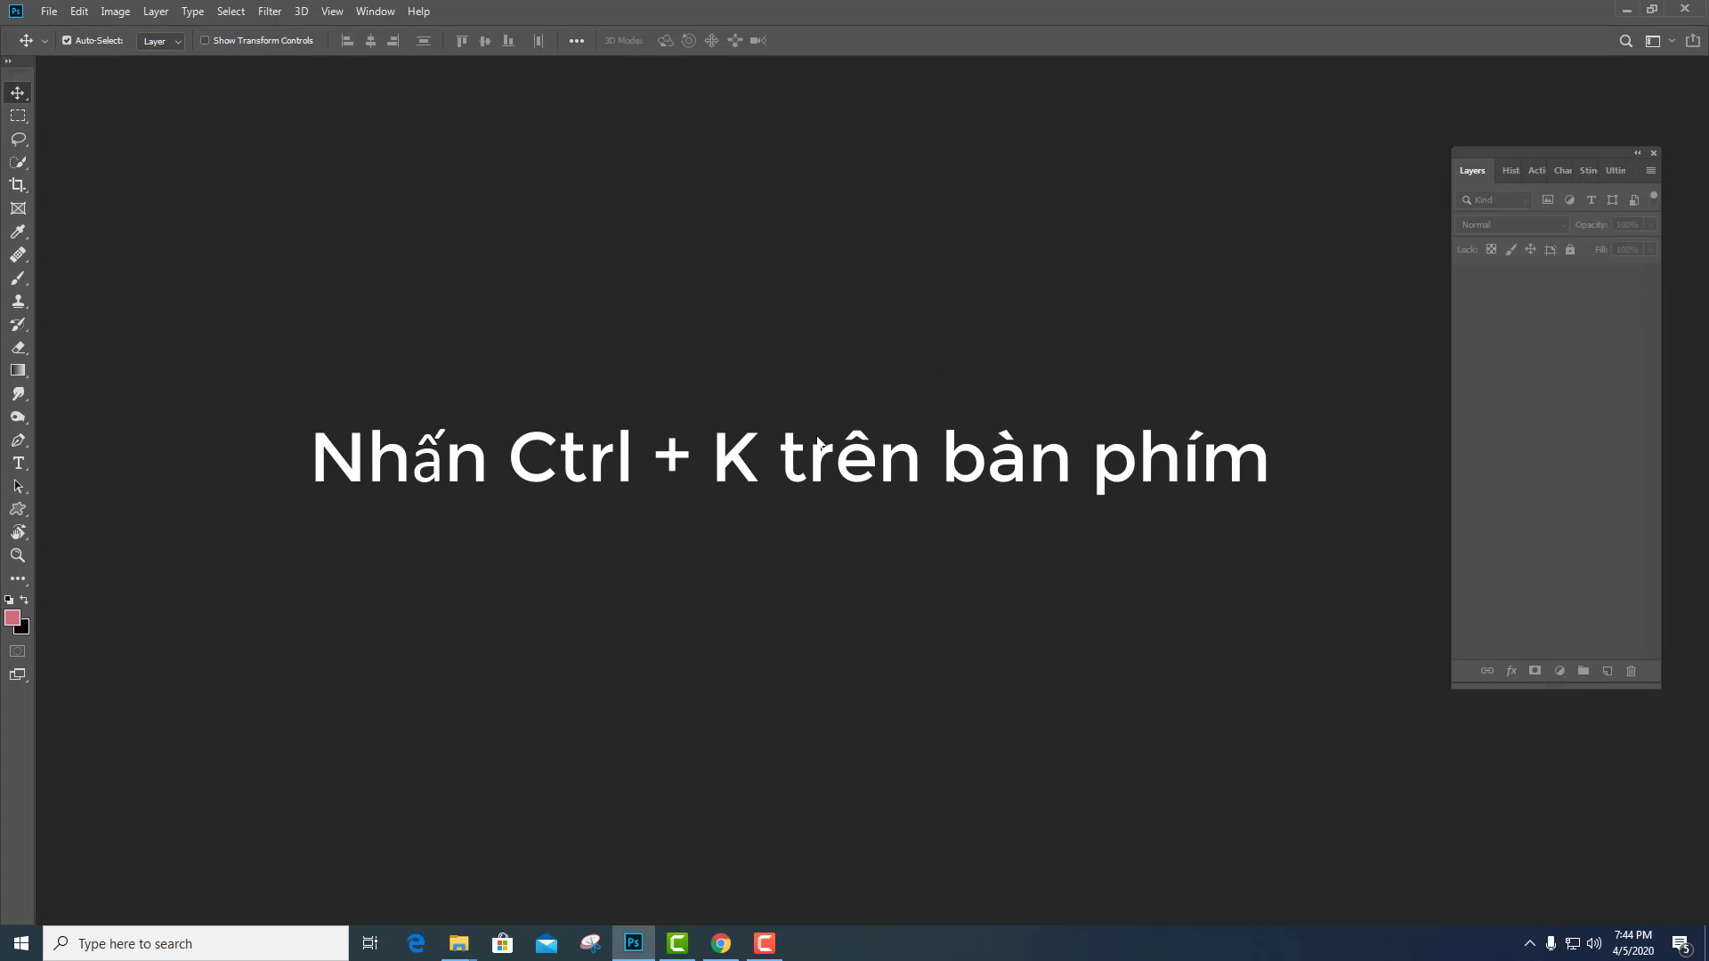
- Open Photoshop's Preferences dialog on the General page through Edit > Preferences
{"action": "key", "text": "i"}
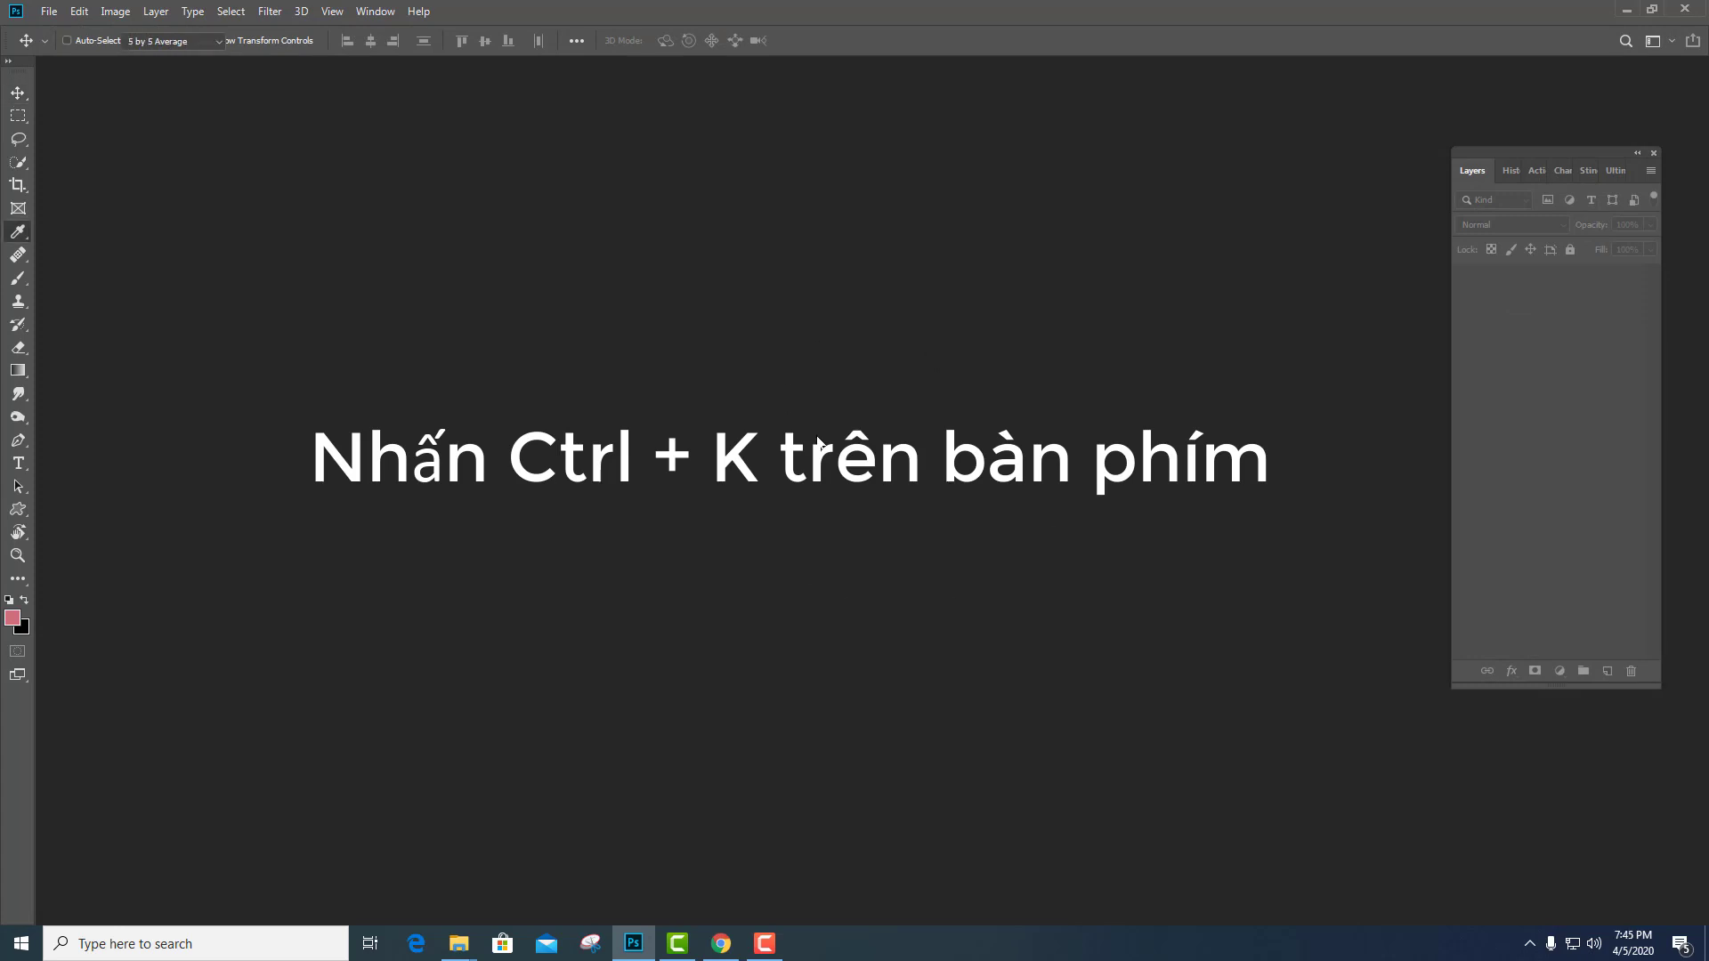
{"action": "key", "text": "ctrl+k"}
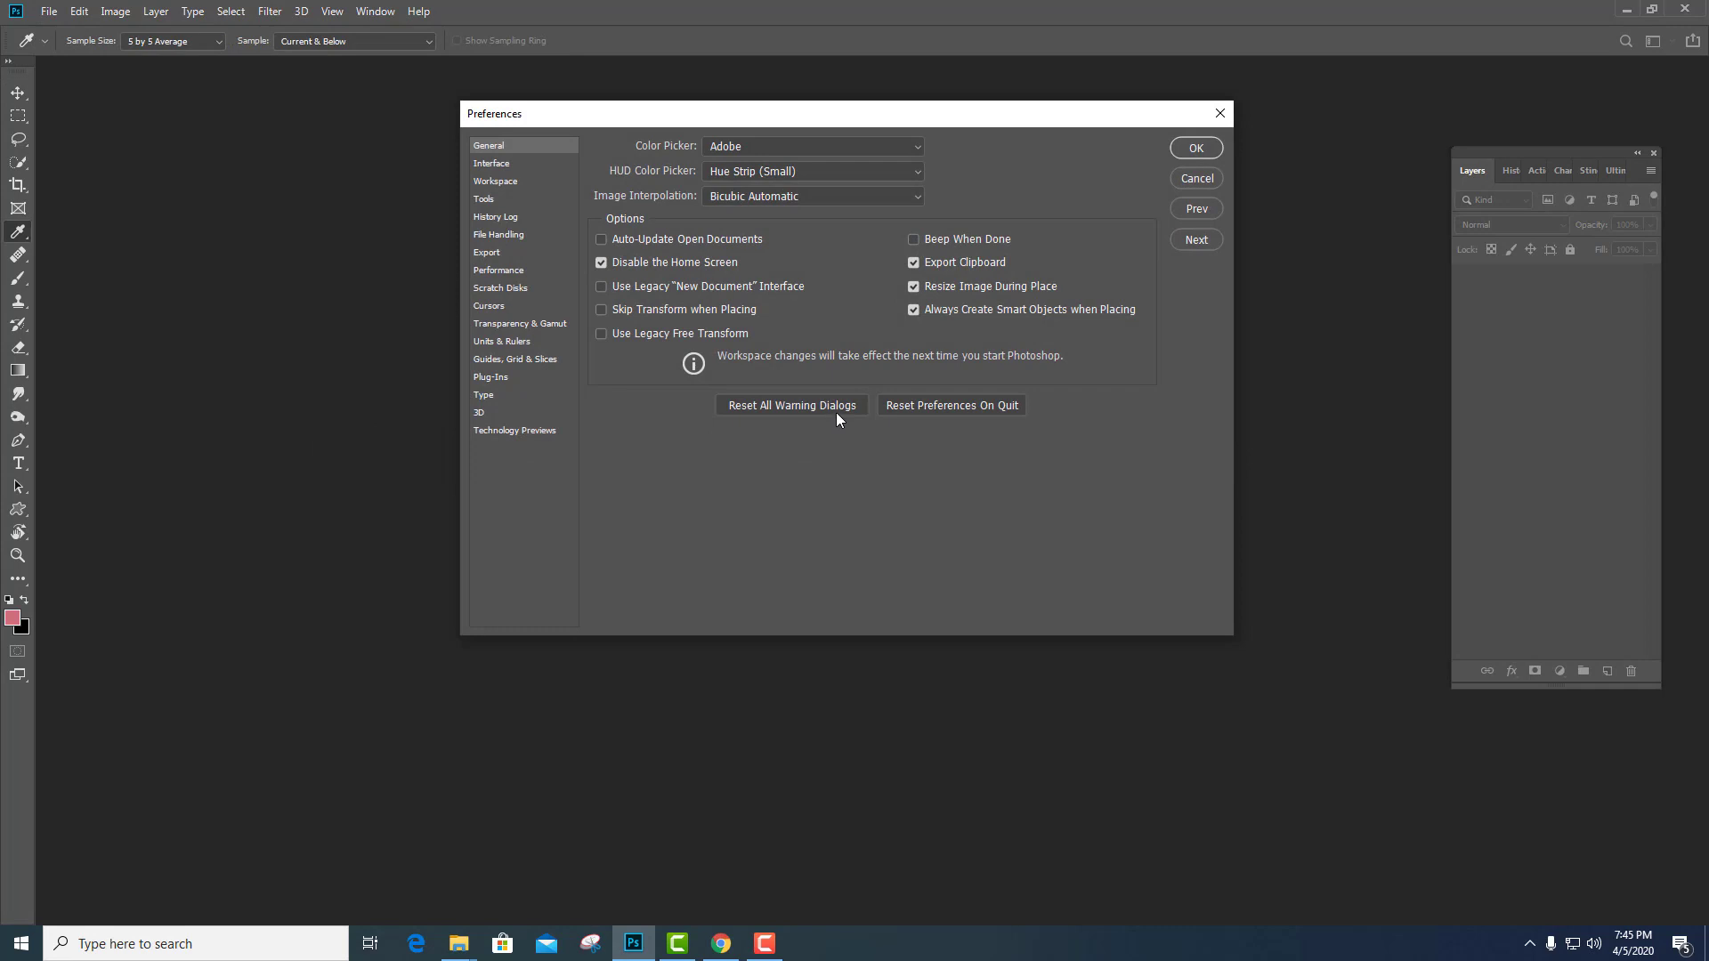
{"action": "left_click", "coordinate": [1189, 179]}
{"action": "key", "text": "v"}
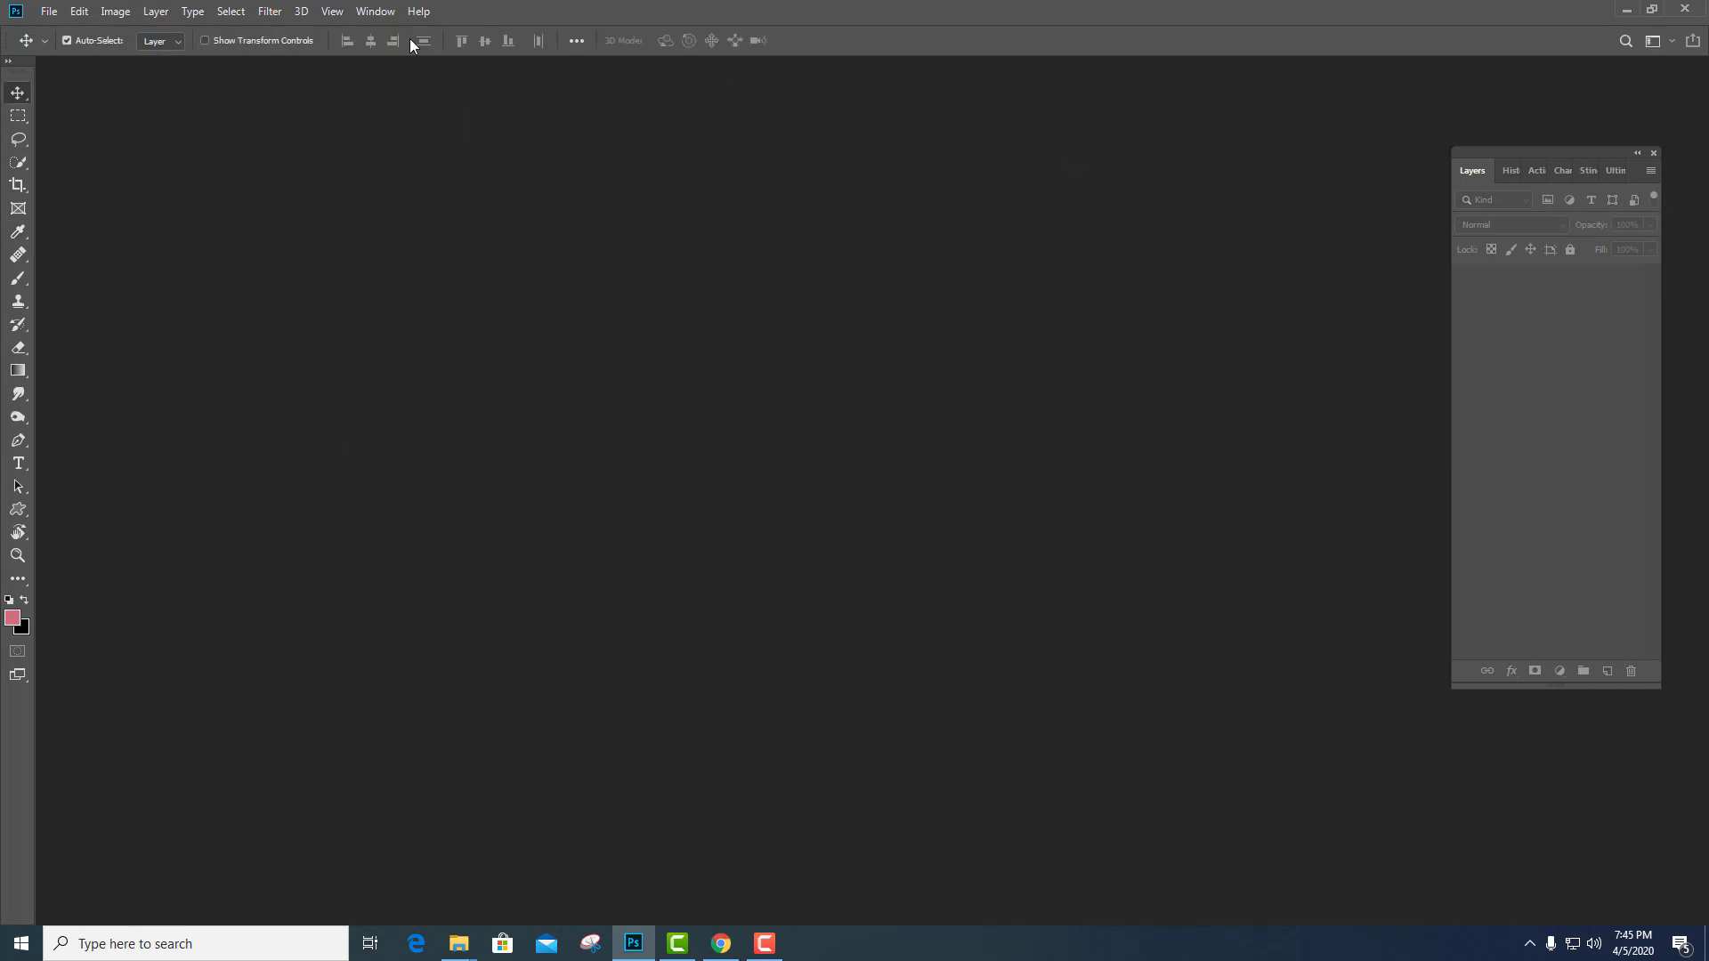
{"action": "left_click", "coordinate": [82, 13]}
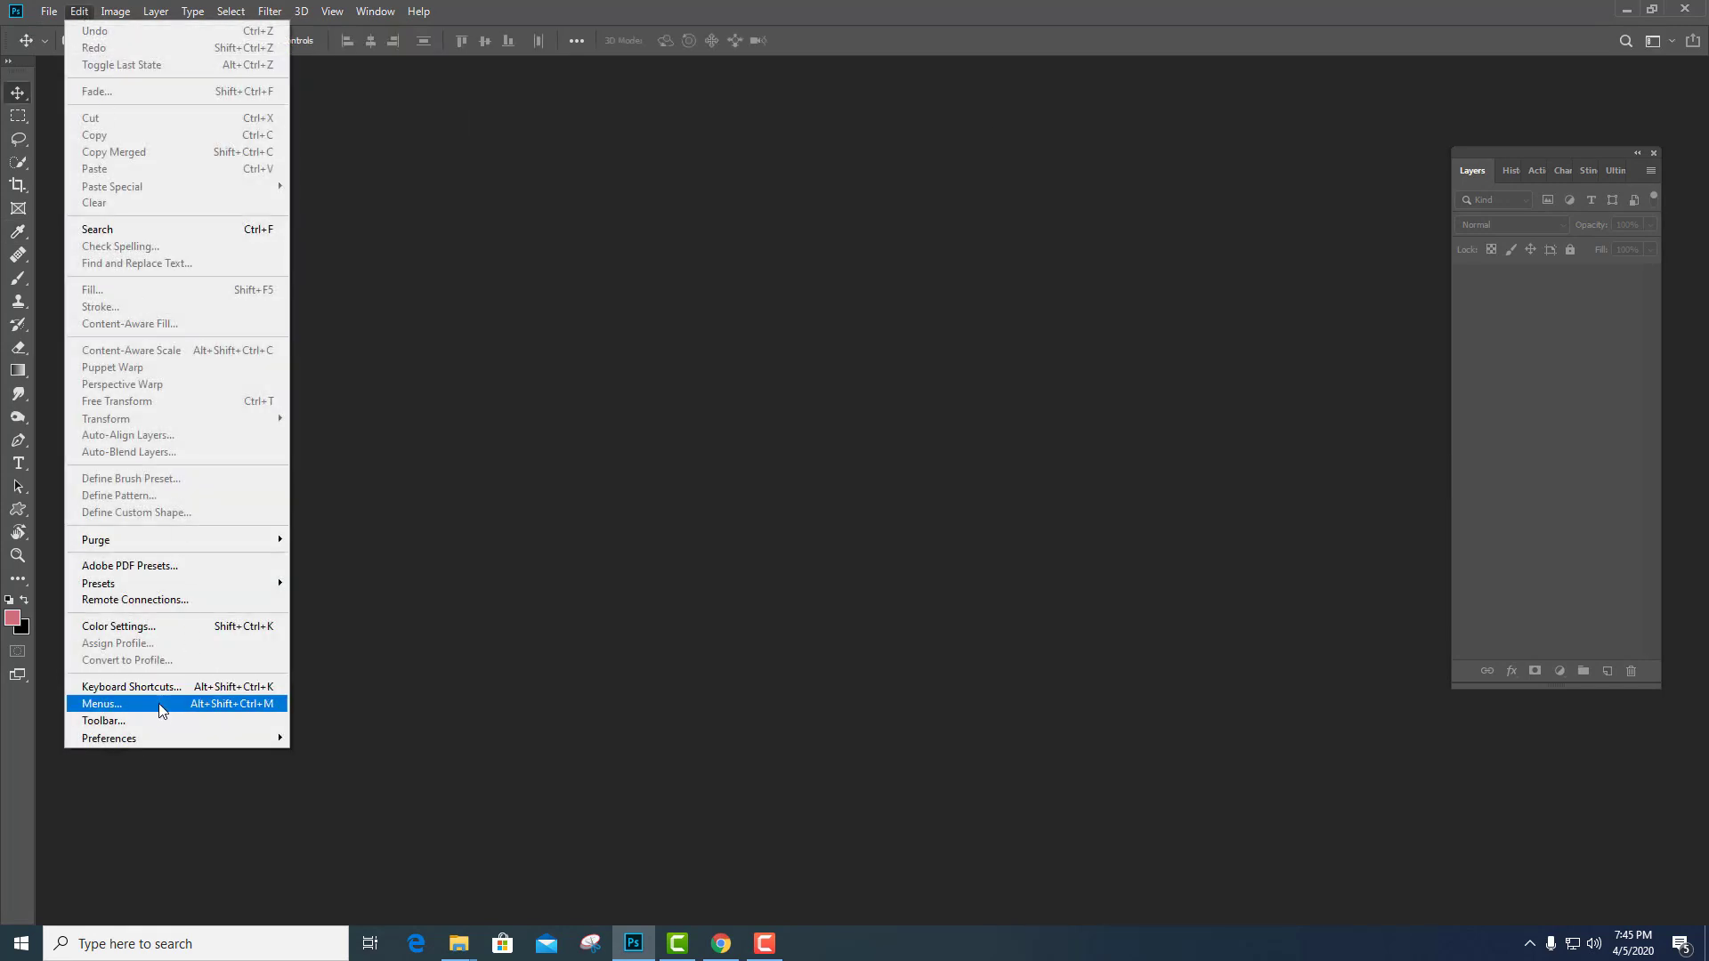
{"action": "mouse_move", "coordinate": [143, 743]}
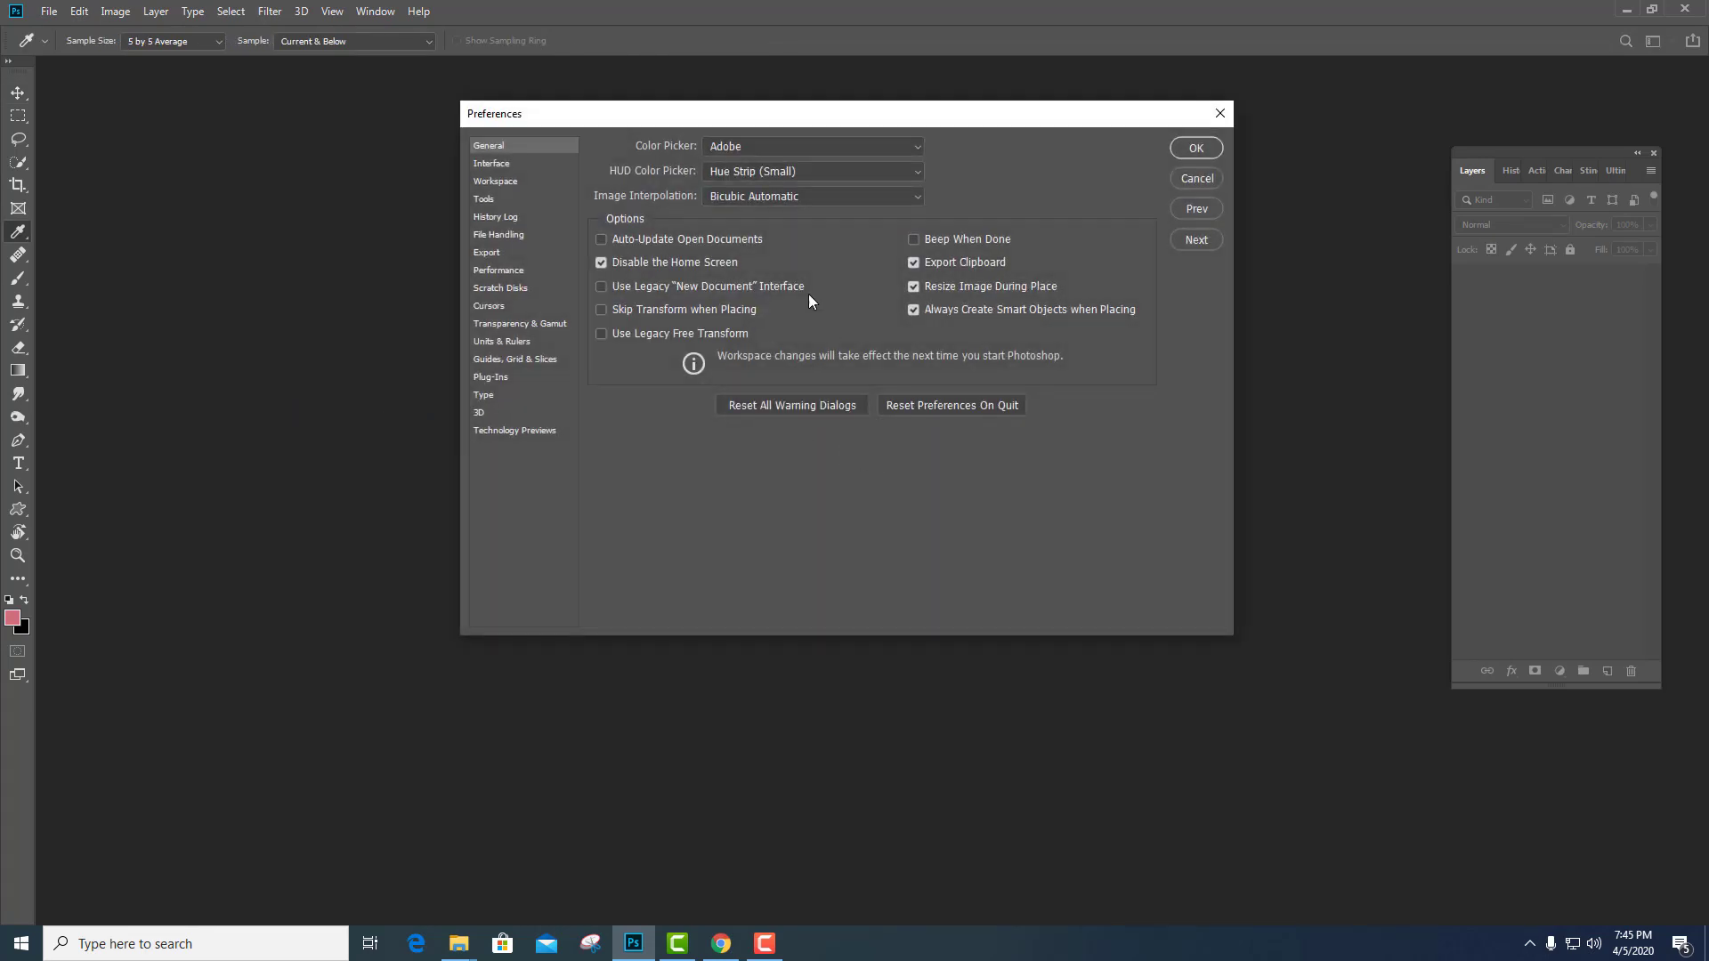
- Under File Handling > Camera Raw Preferences, set JPEG to 'Automatically open all supported JPEGs' and confirm
{"action": "left_click_drag", "start_coordinate": [696, 122], "coordinate": [707, 173]}
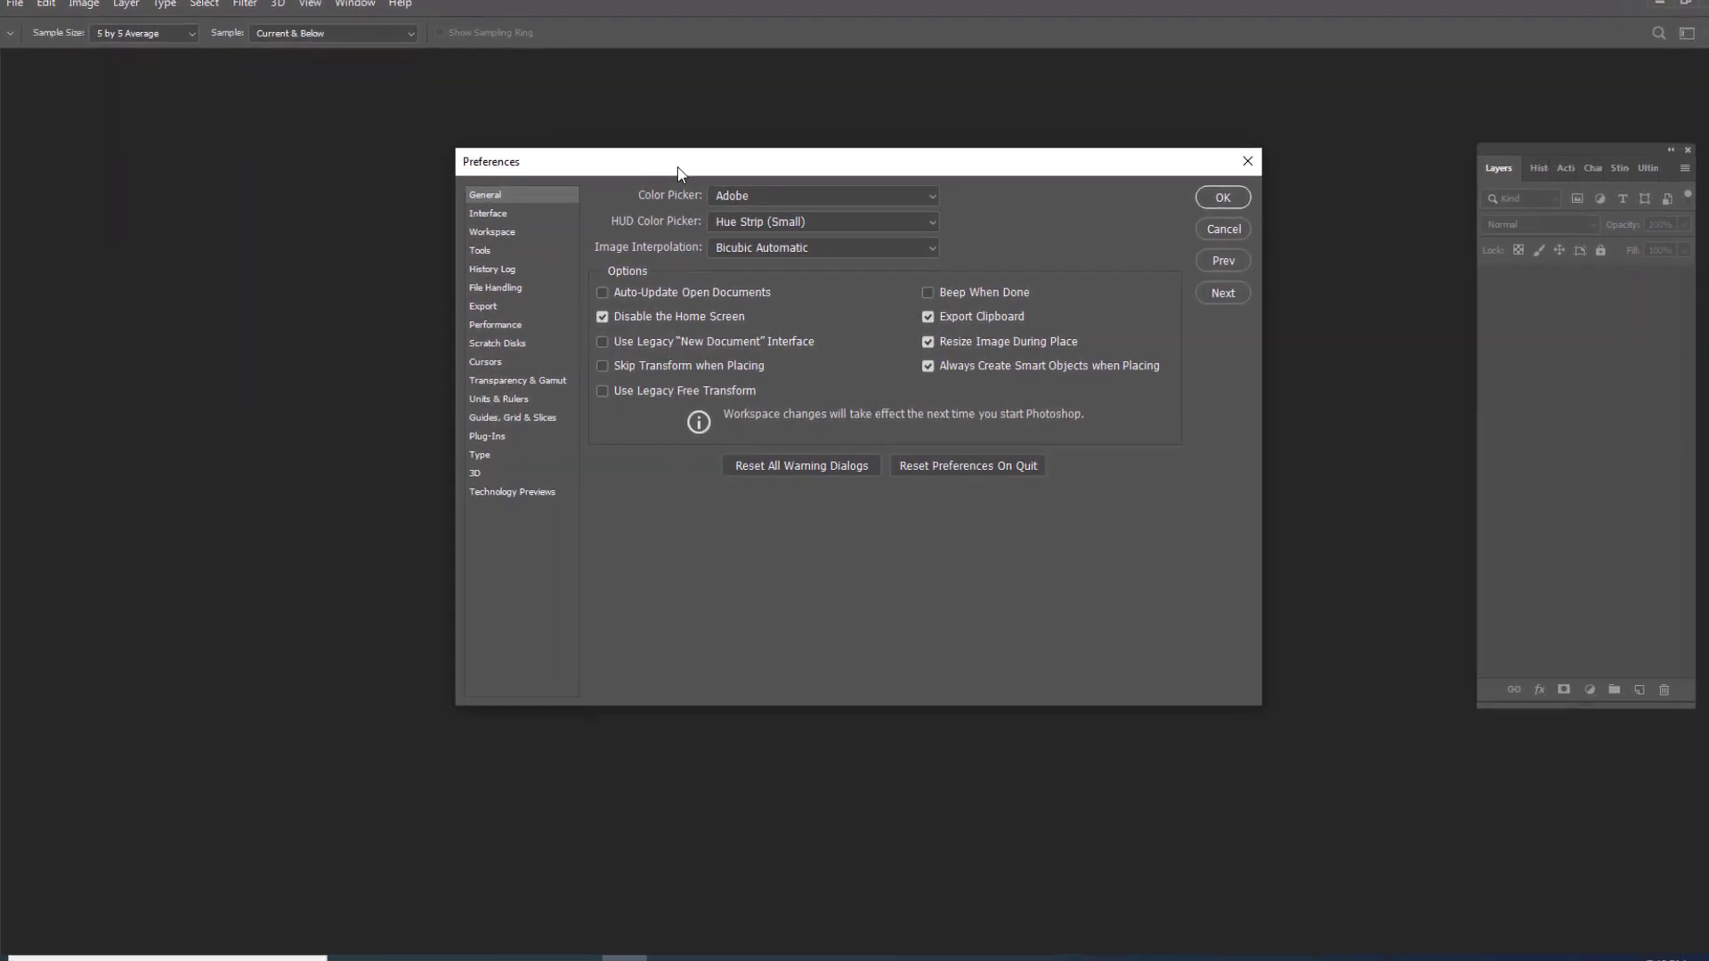
{"action": "left_click", "coordinate": [479, 294]}
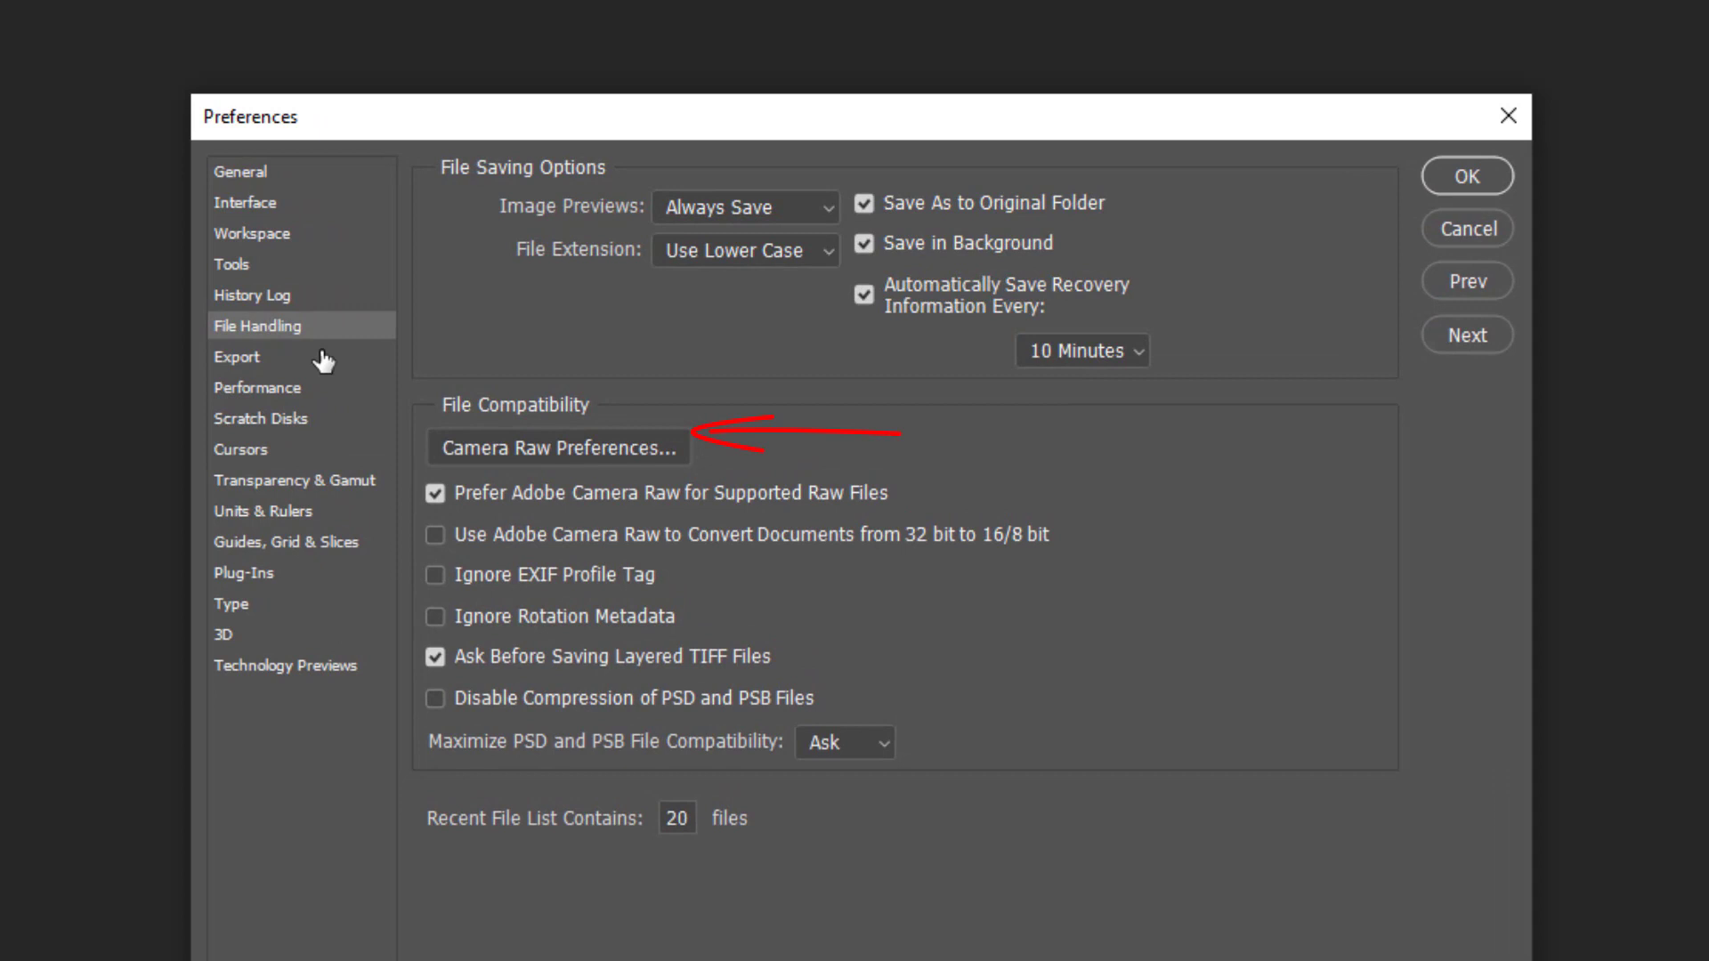
{"action": "left_click", "coordinate": [529, 445]}
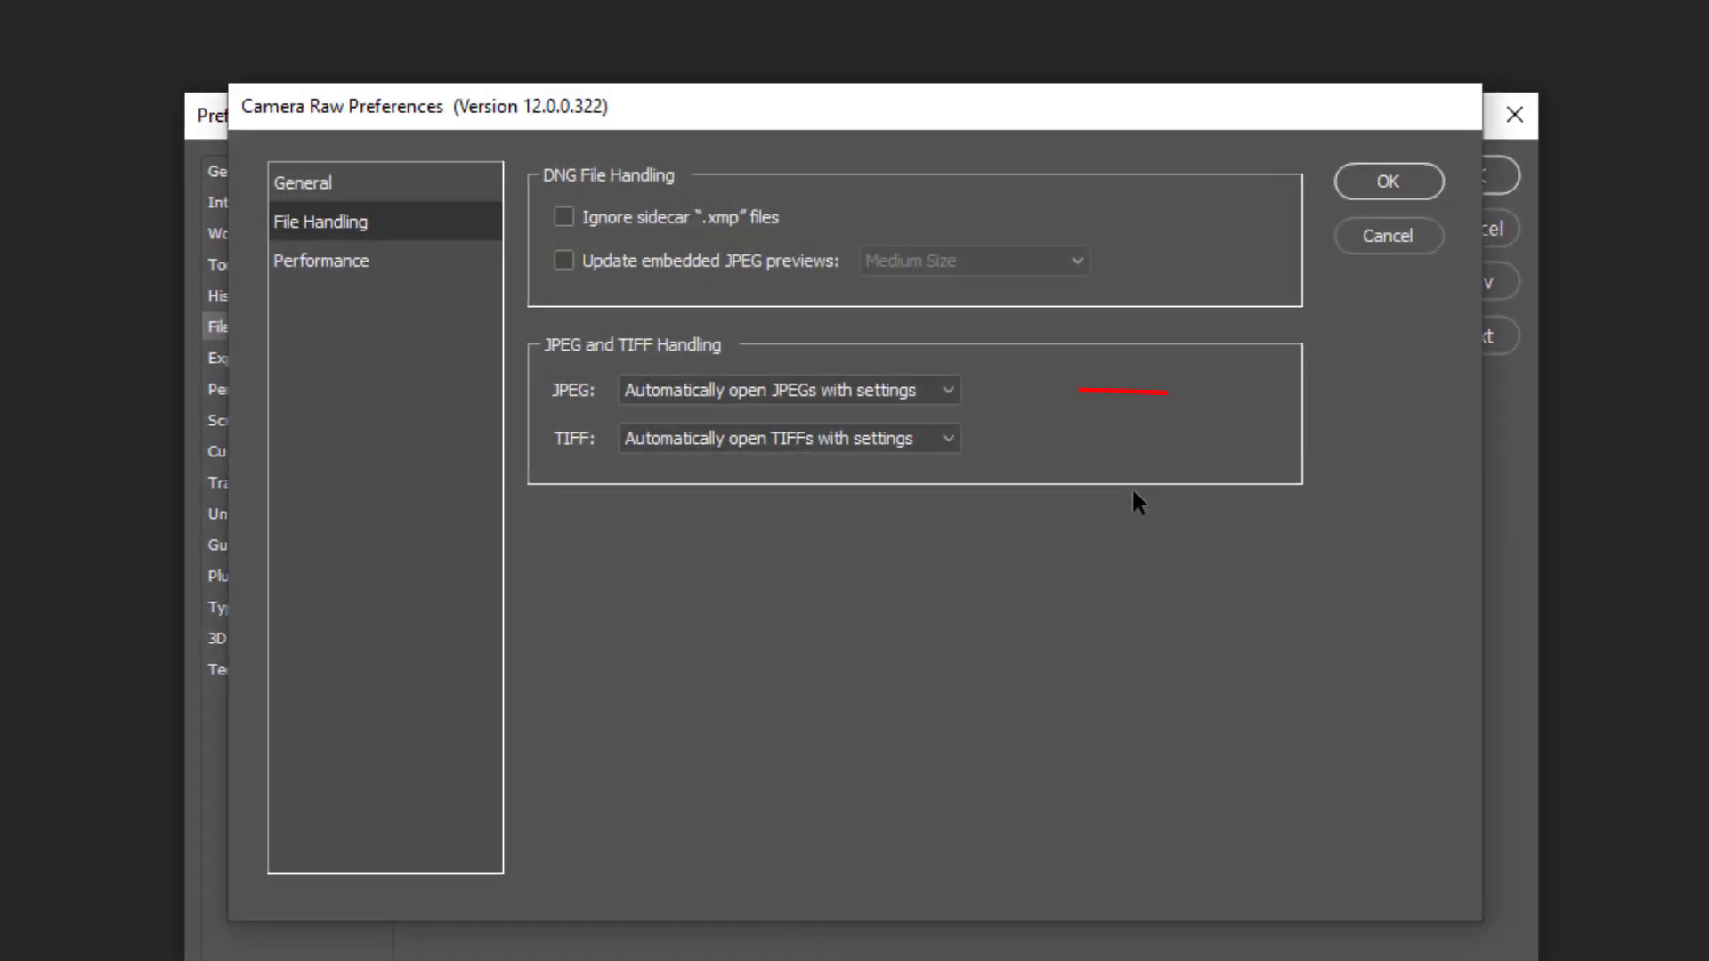
{"action": "left_click", "coordinate": [765, 393]}
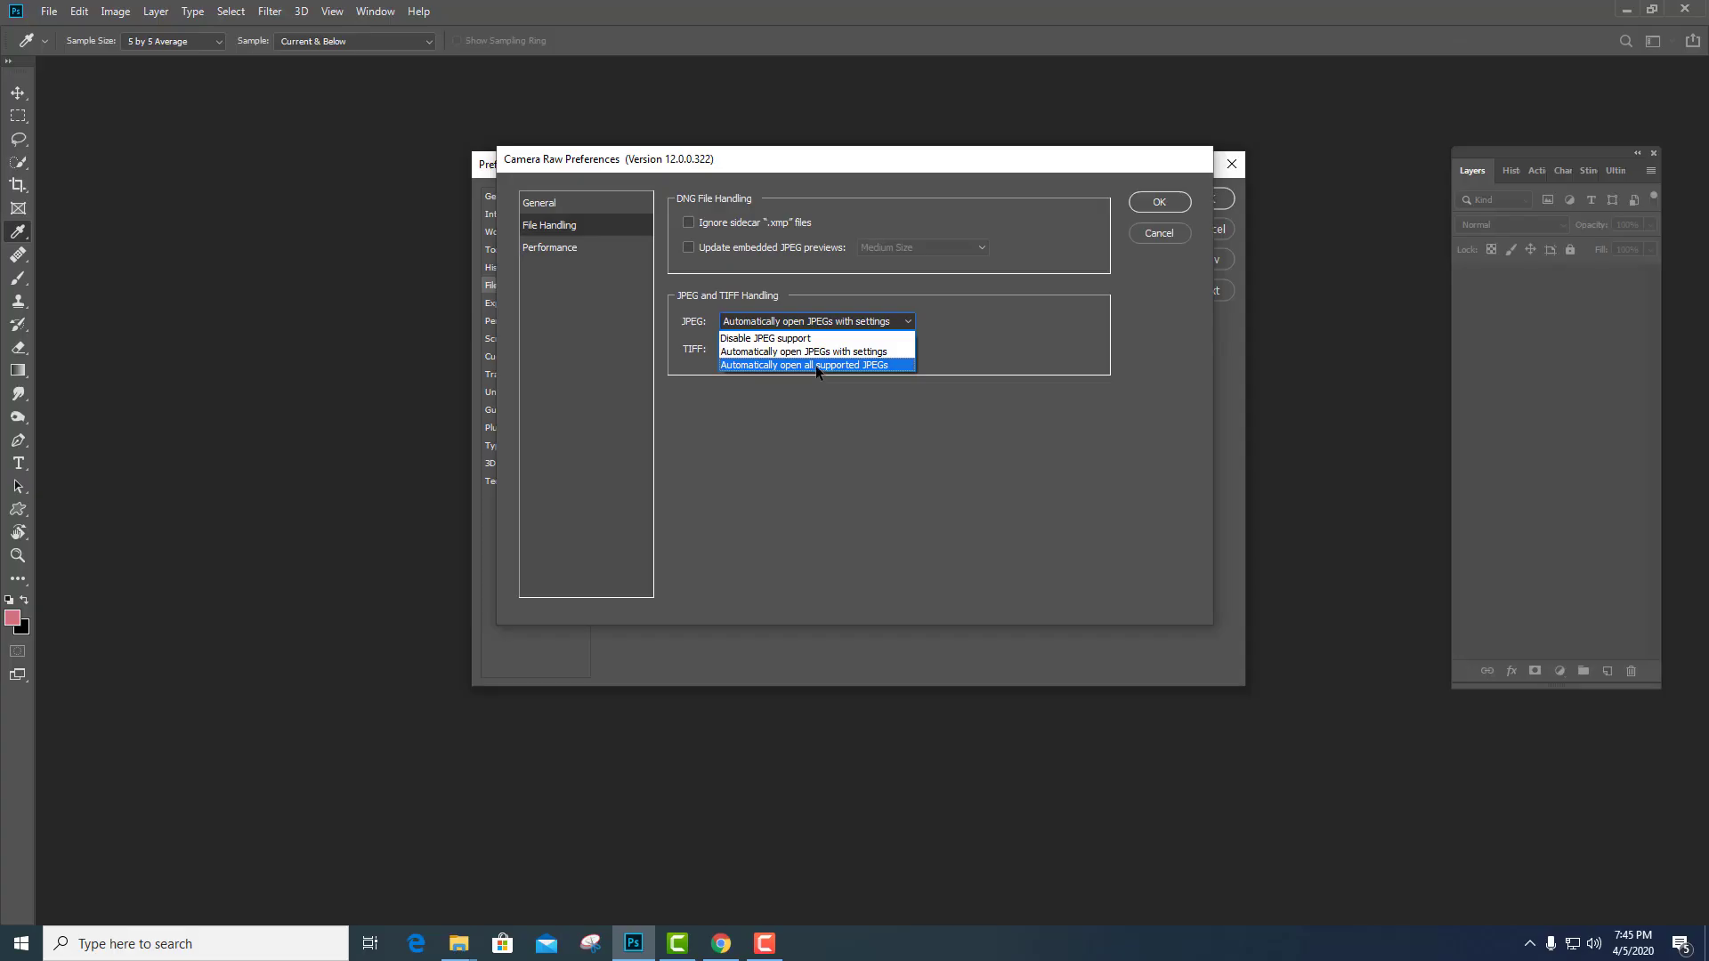
{"action": "left_click", "coordinate": [816, 365]}
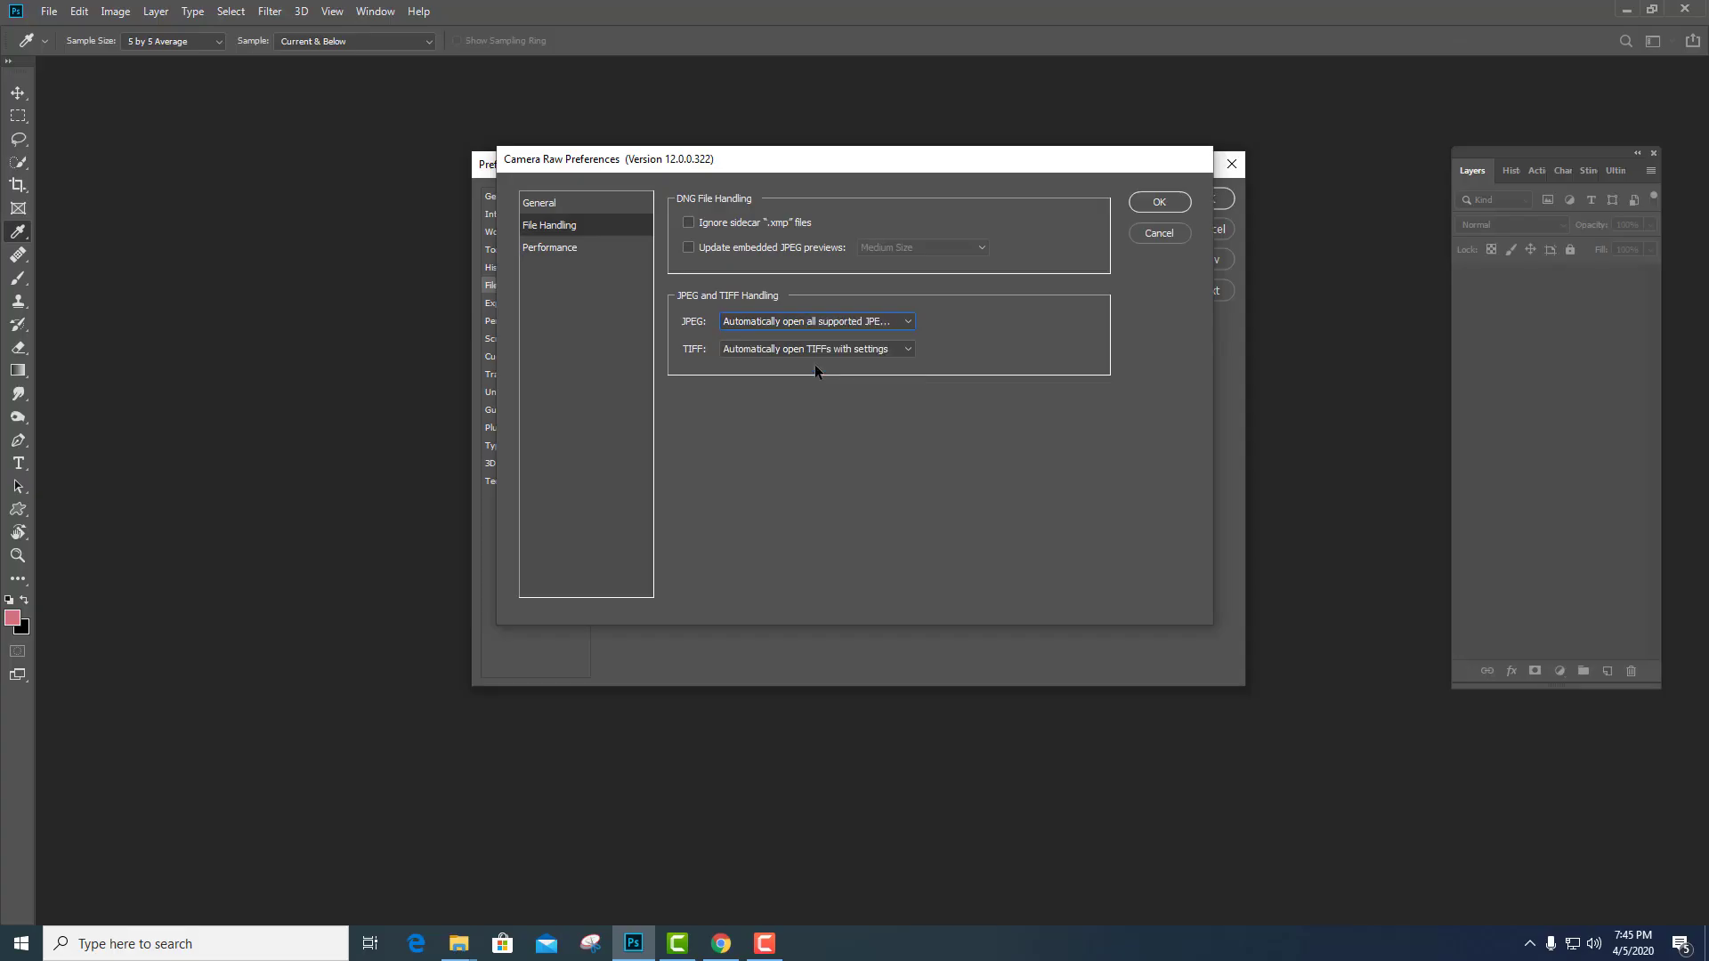
{"action": "left_click", "coordinate": [1157, 201]}
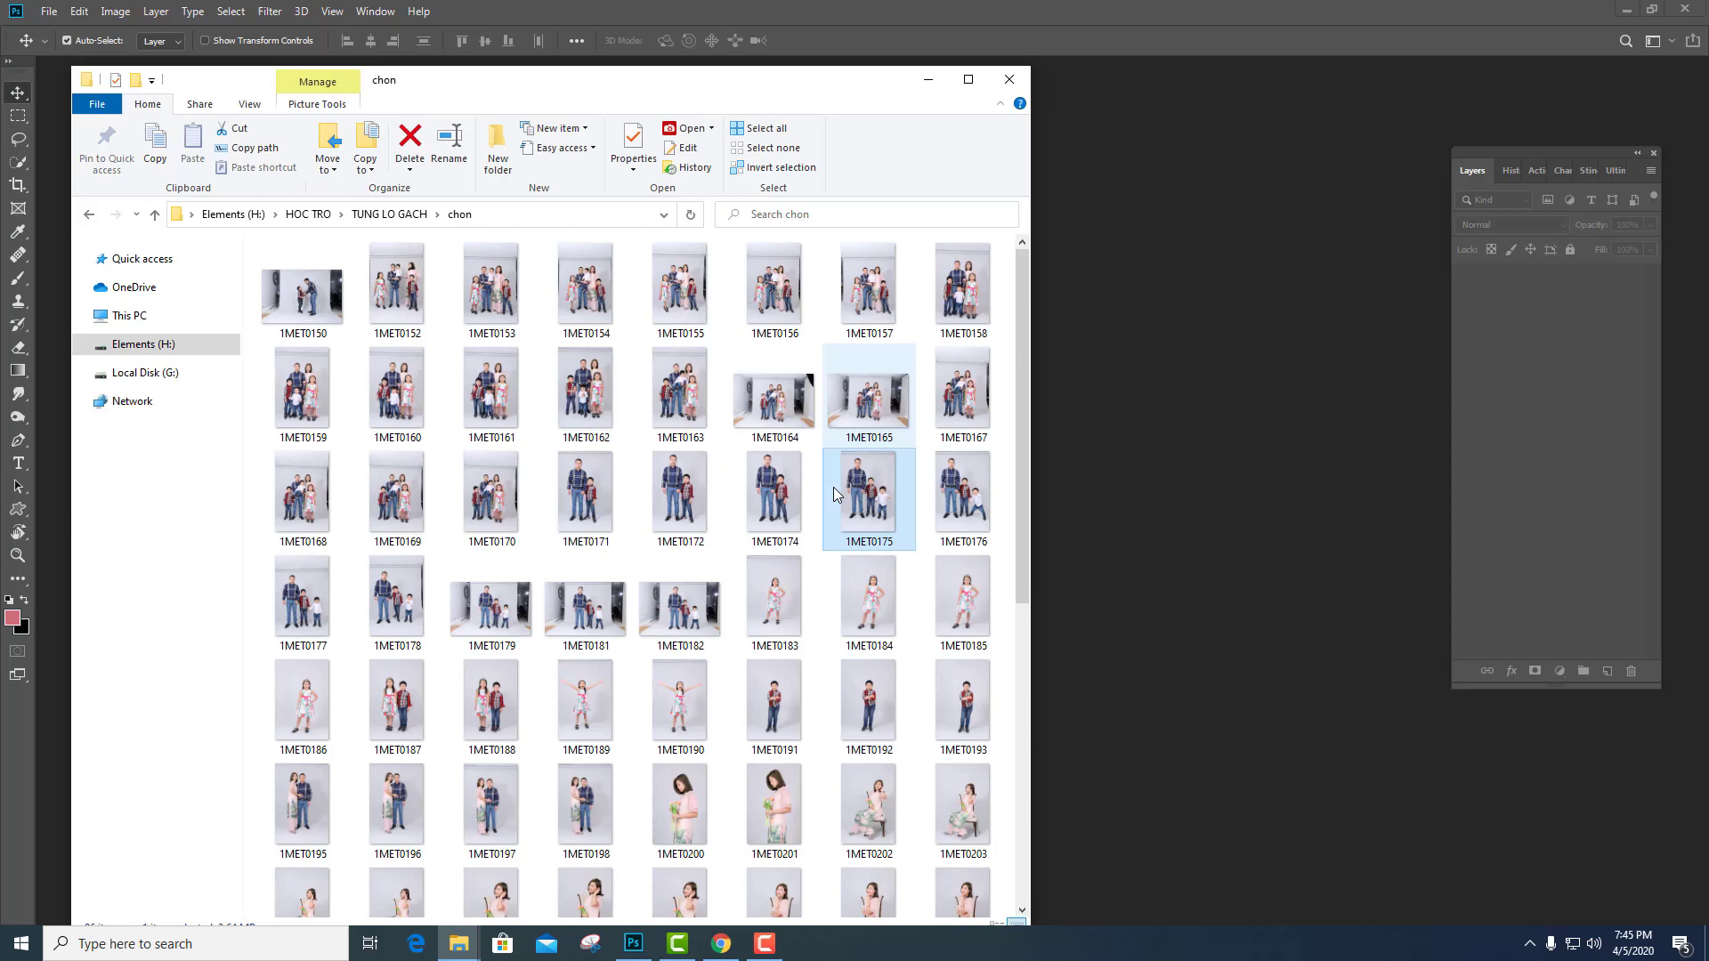
- Select thumbnails 1MET0174 through 1MET0176 in File Explorer to open them in Camera Raw
{"action": "key", "text": "Left"}
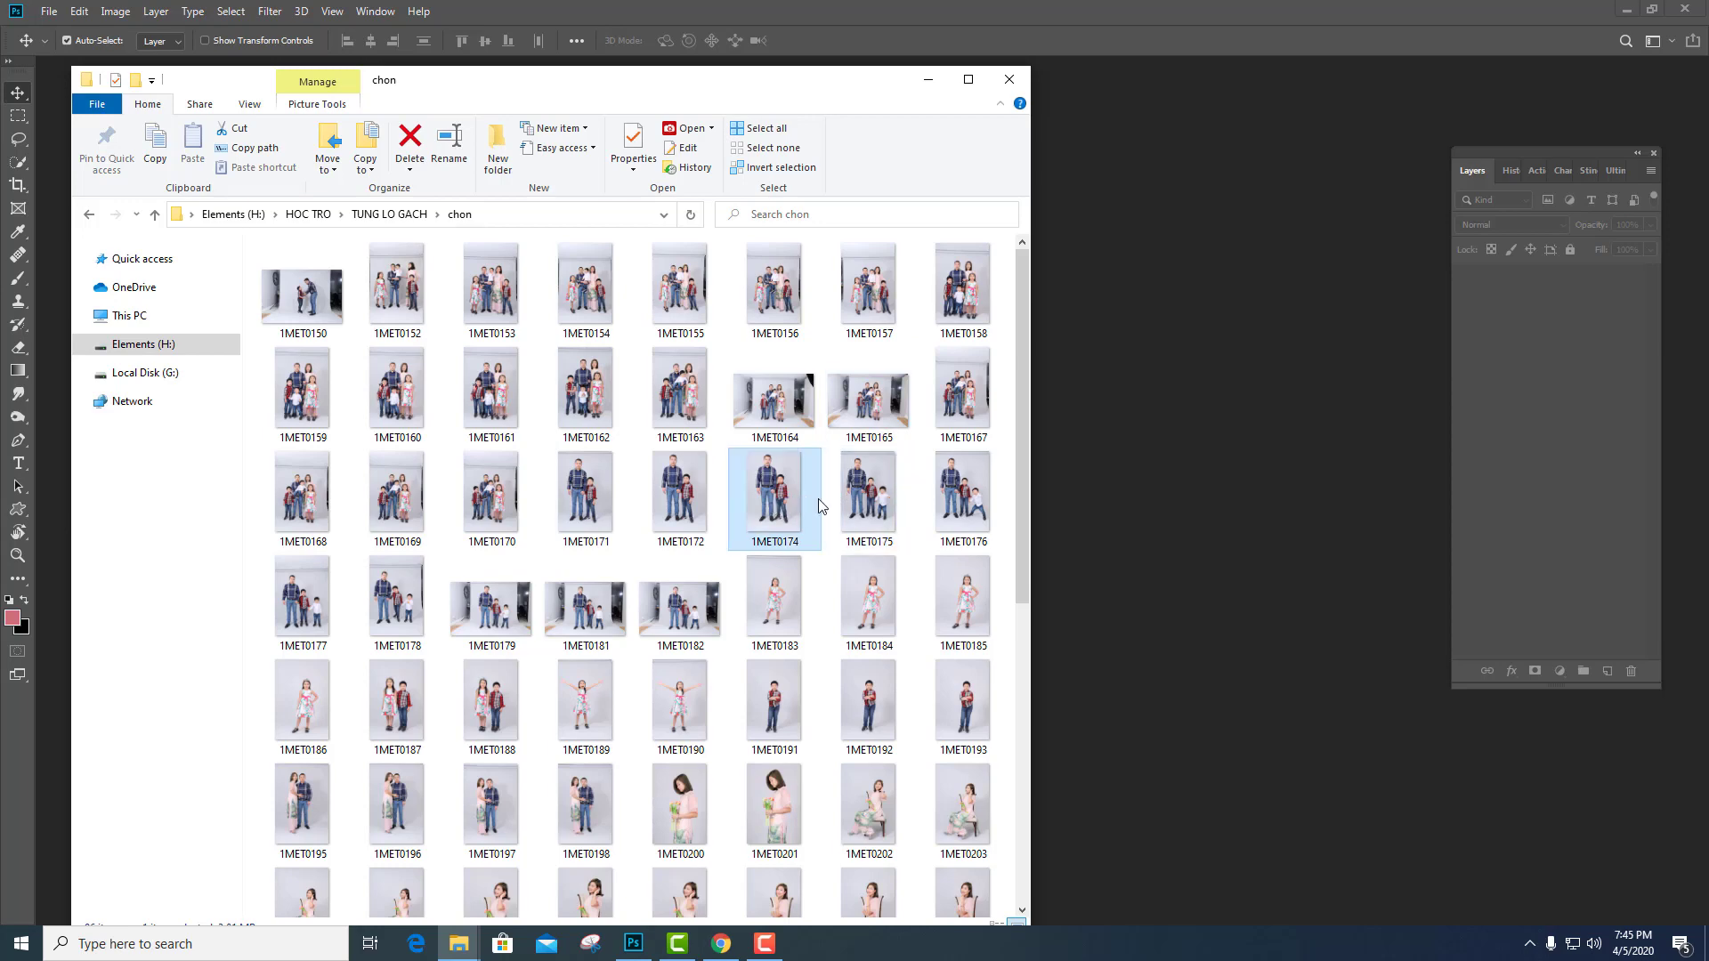
{"action": "key", "text": "Return"}
{"action": "key", "text": "Escape"}
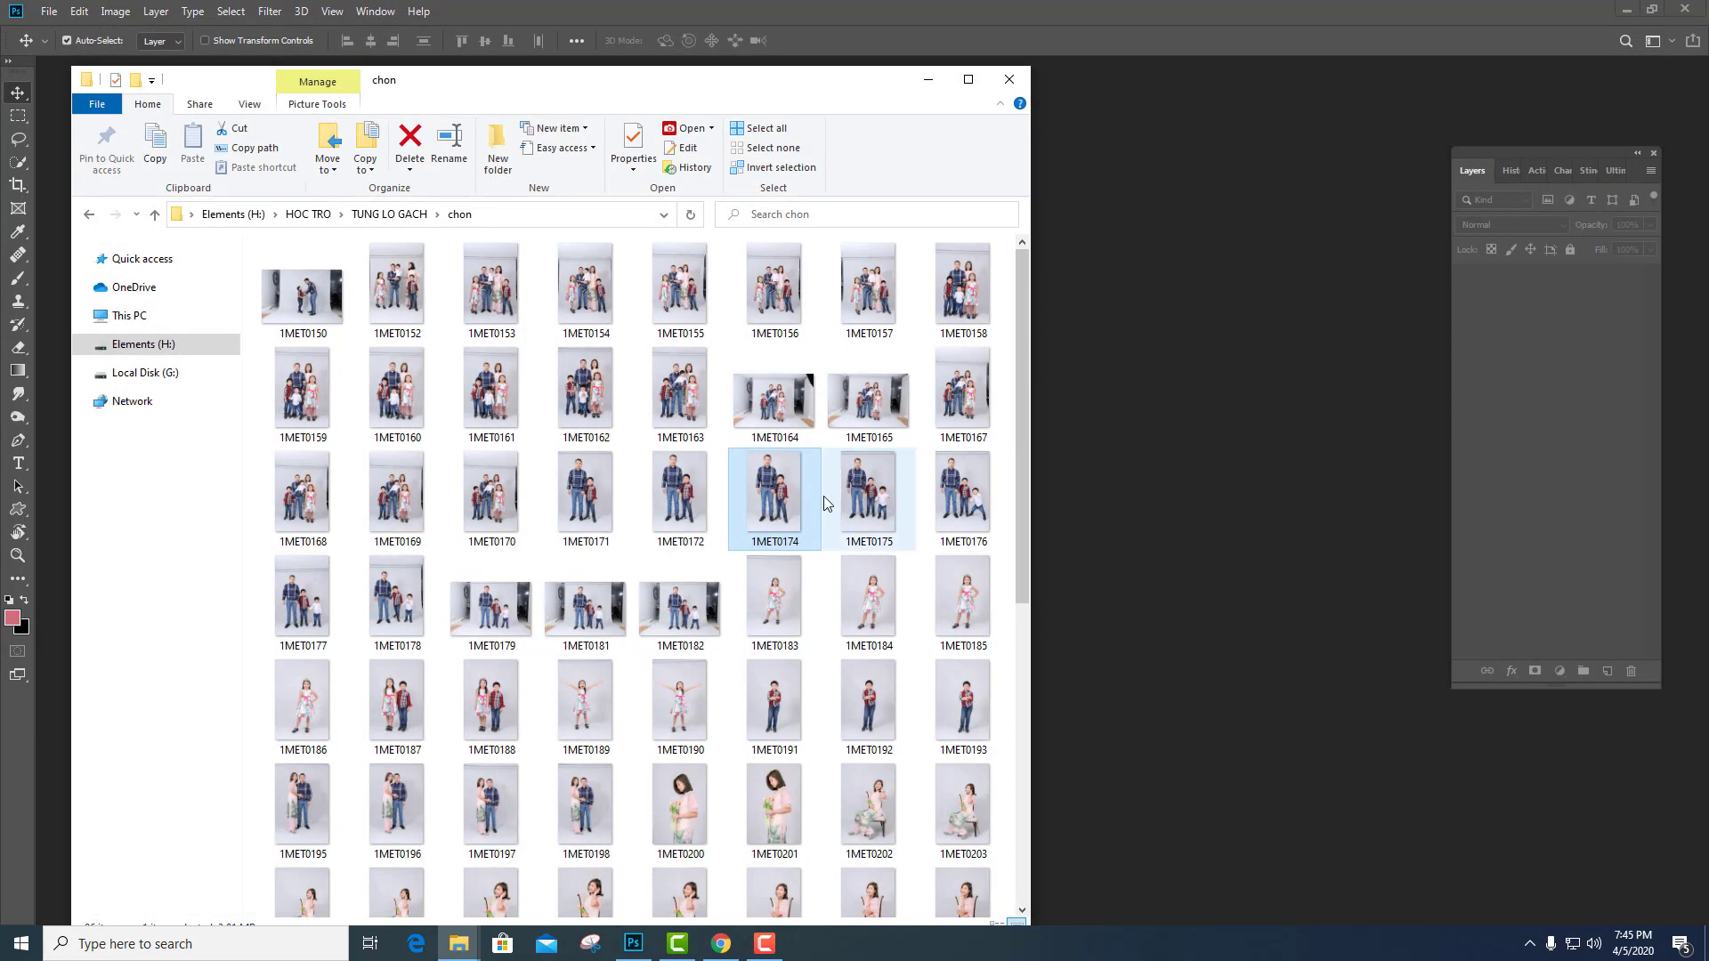
{"action": "left_click", "coordinate": [869, 501]}
{"action": "key", "text": "shift+Right"}
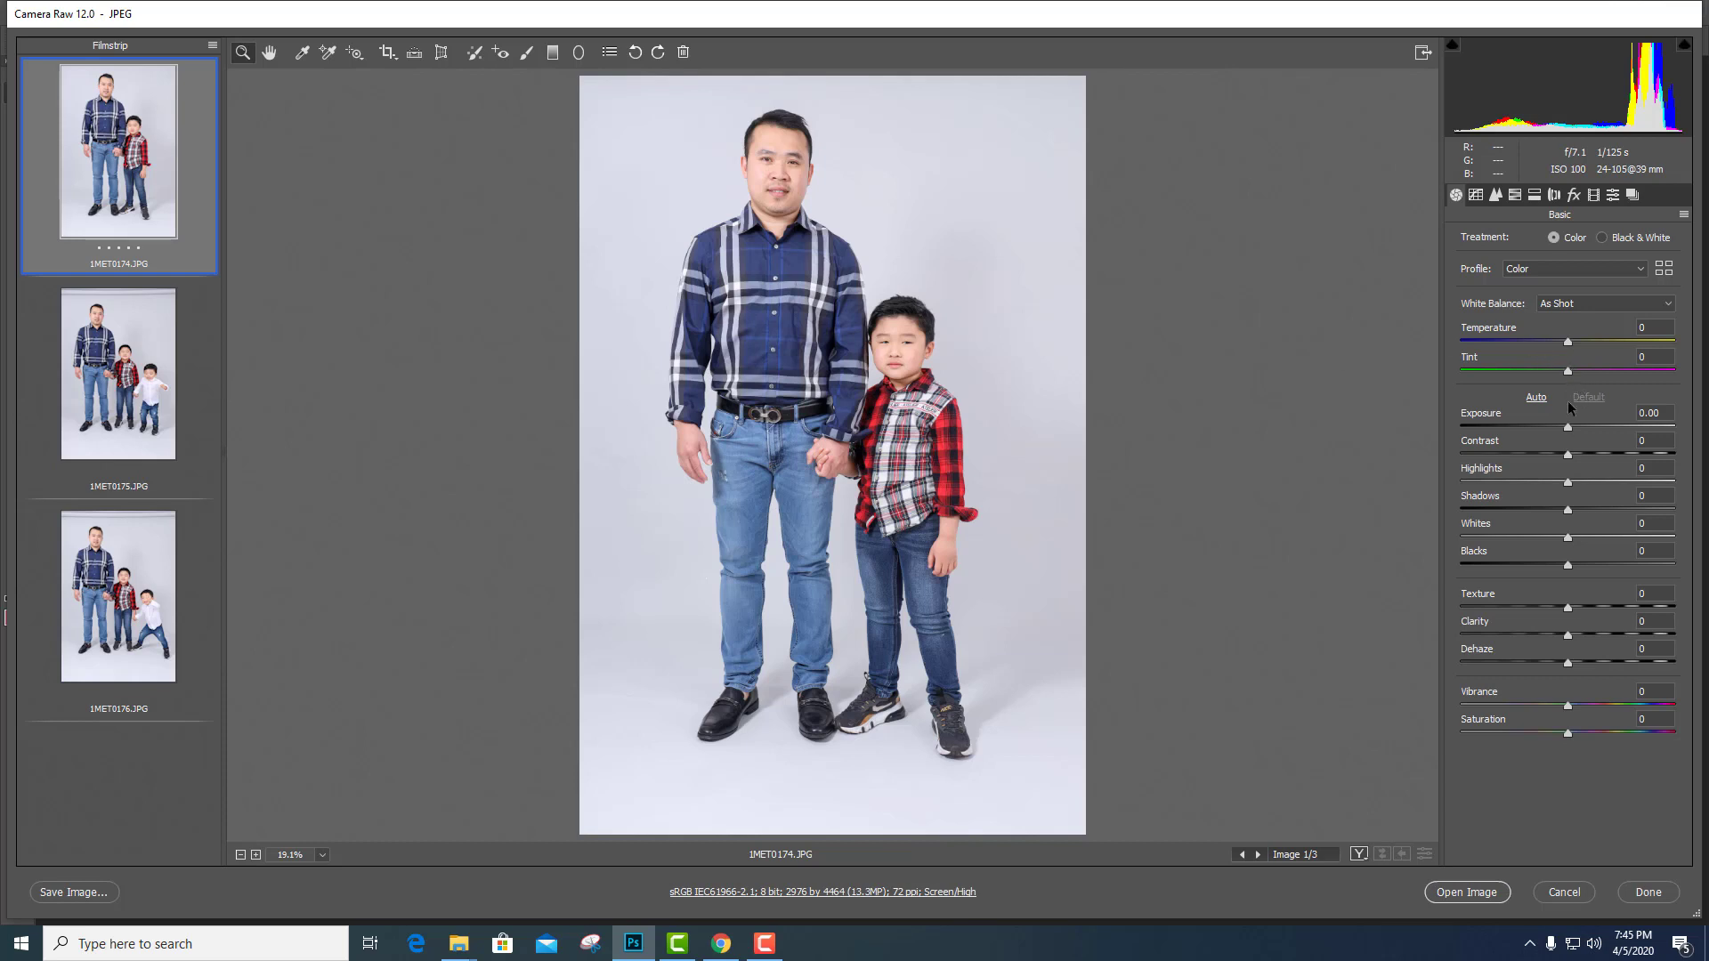
- Set 1MET0174 to Contrast -7 and Vibrance +29, Exposure 0.00, and select all three filmstrip photos
{"action": "left_click_drag", "start_coordinate": [1570, 705], "coordinate": [1586, 705]}
{"action": "left_click_drag", "start_coordinate": [1573, 455], "coordinate": [1562, 460]}
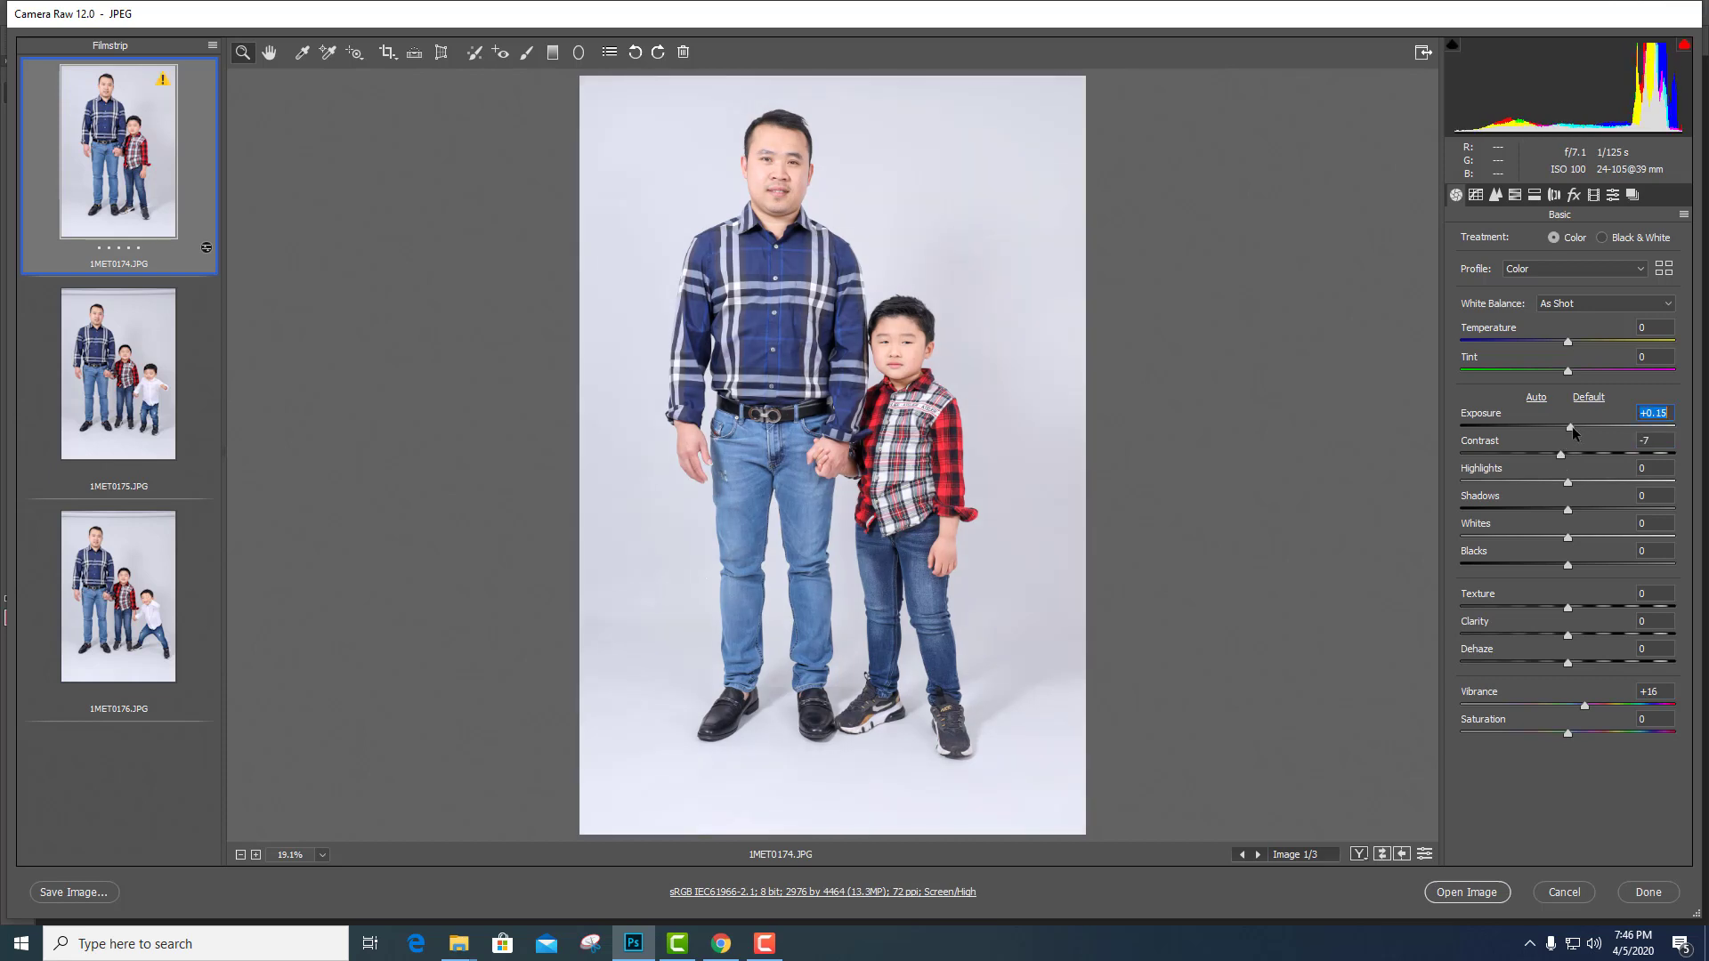
{"action": "double_click", "coordinate": [1572, 426]}
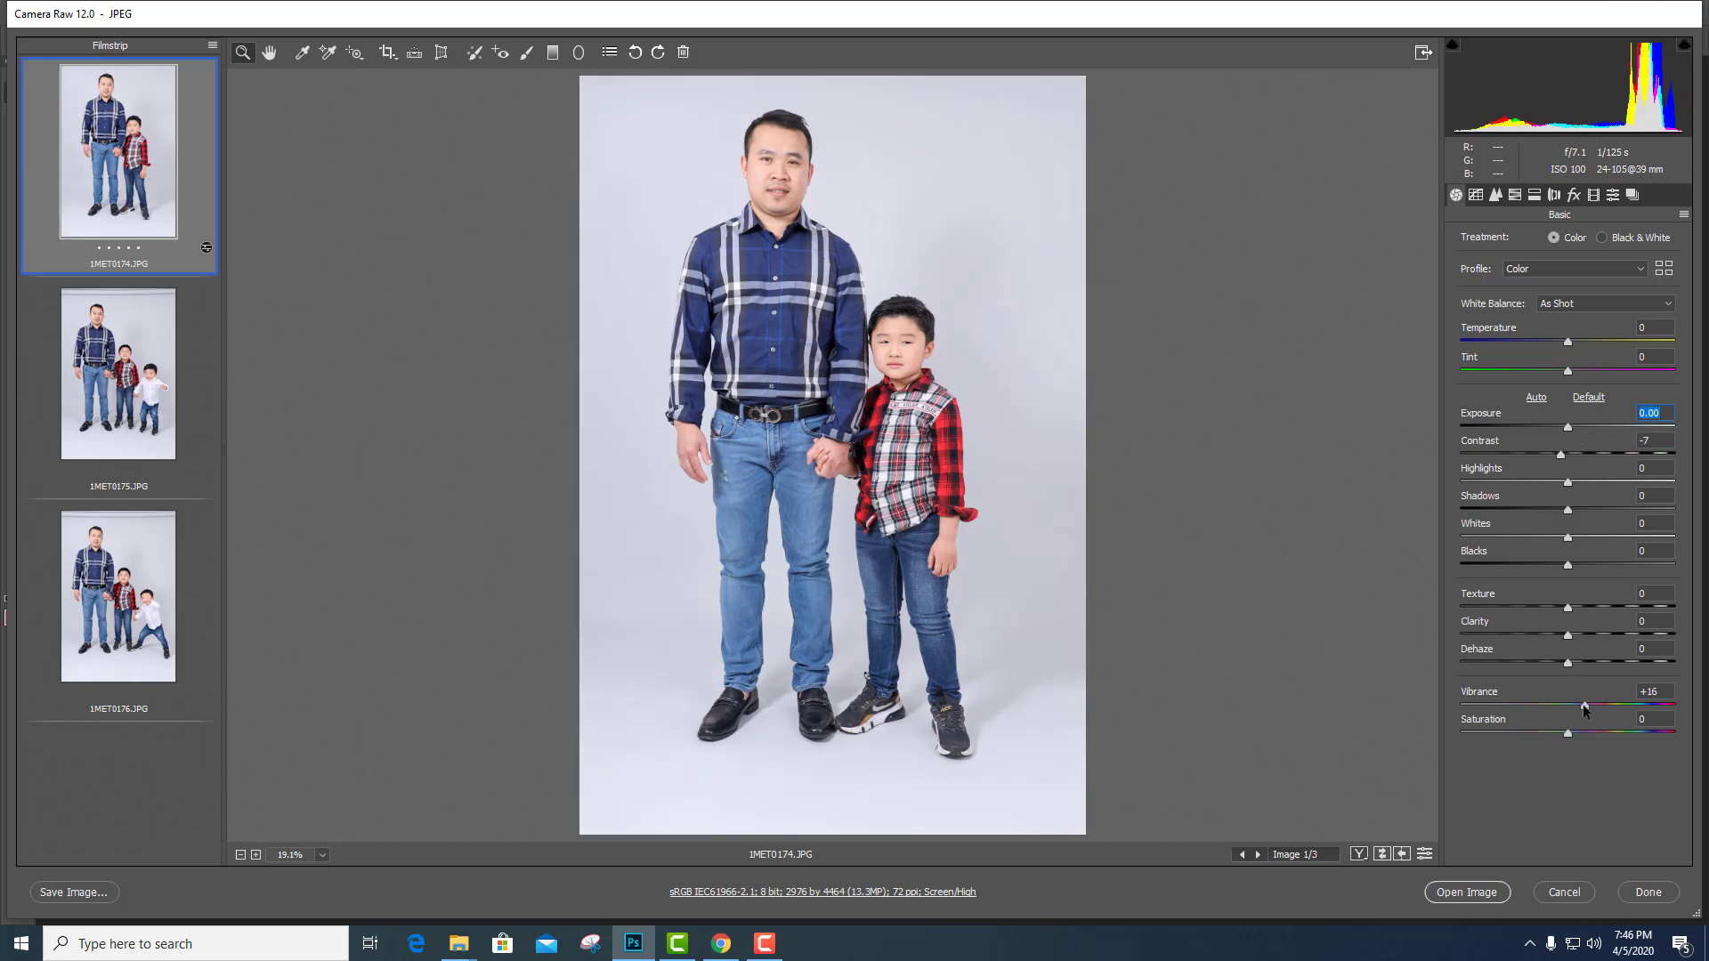
{"action": "left_click_drag", "start_coordinate": [1588, 705], "coordinate": [1597, 705]}
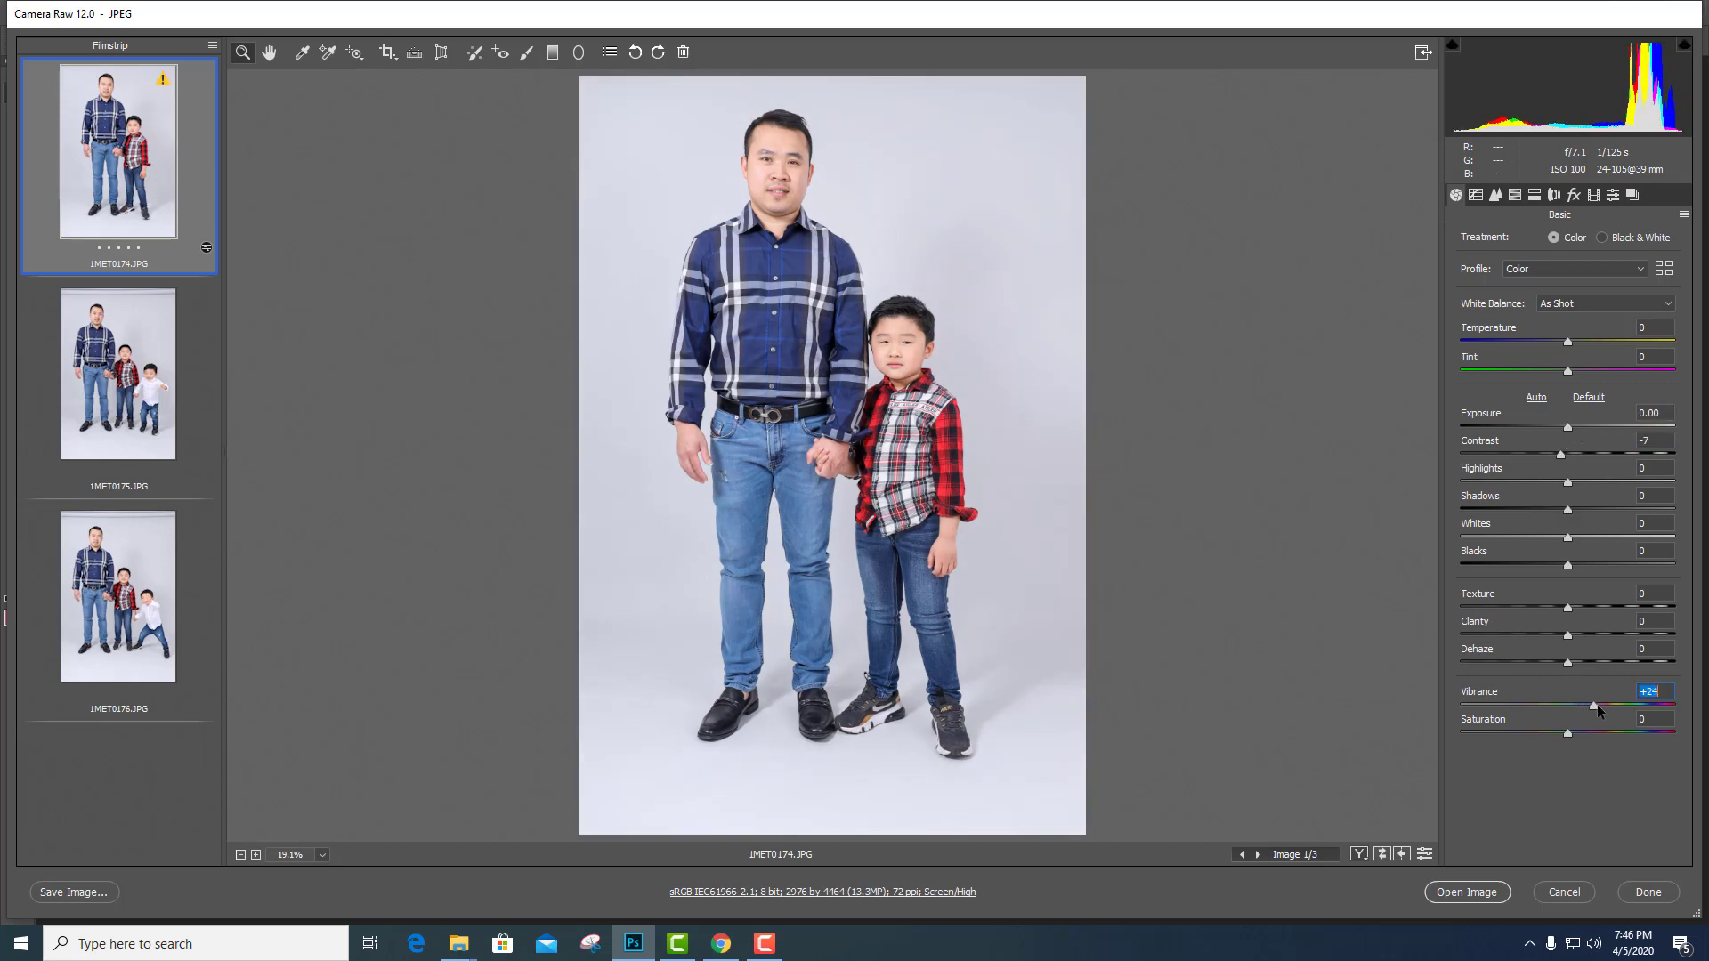
{"action": "left_click", "coordinate": [888, 286]}
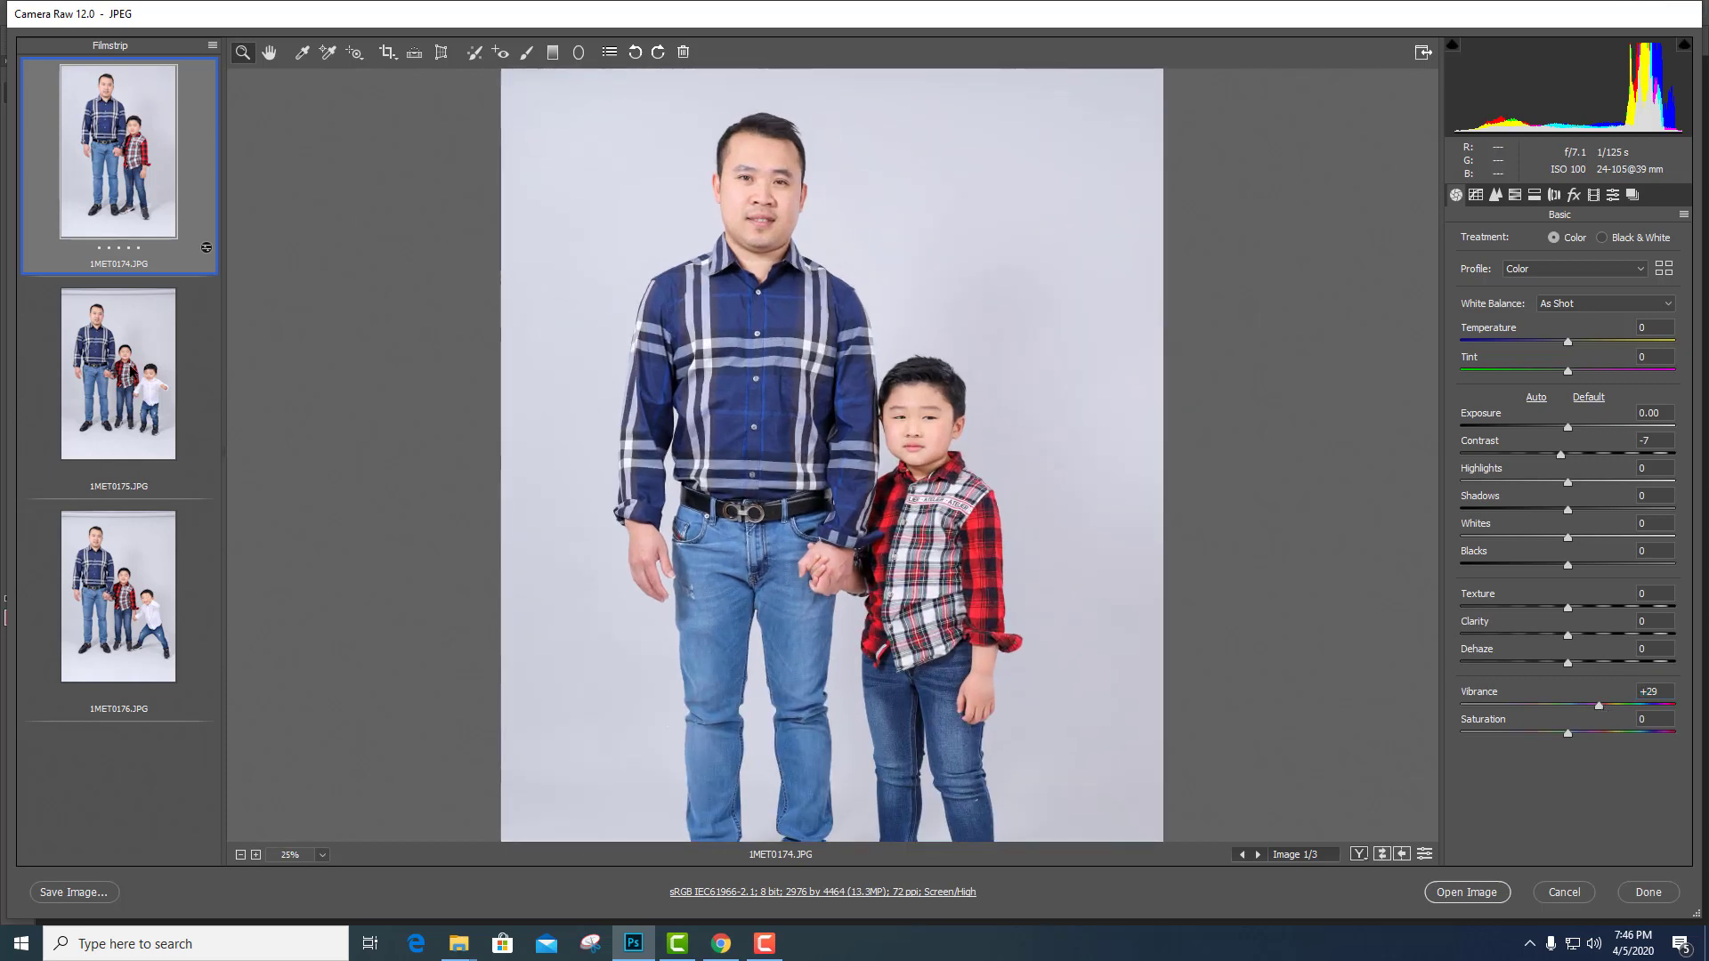
{"action": "left_click", "coordinate": [118, 373], "text": "ctrl"}
{"action": "left_click", "coordinate": [104, 553], "text": "ctrl"}
- Sync 1MET0174's settings to 1MET0175 and 1MET0176, then check the second and third photos
{"action": "right_click", "coordinate": [143, 286]}
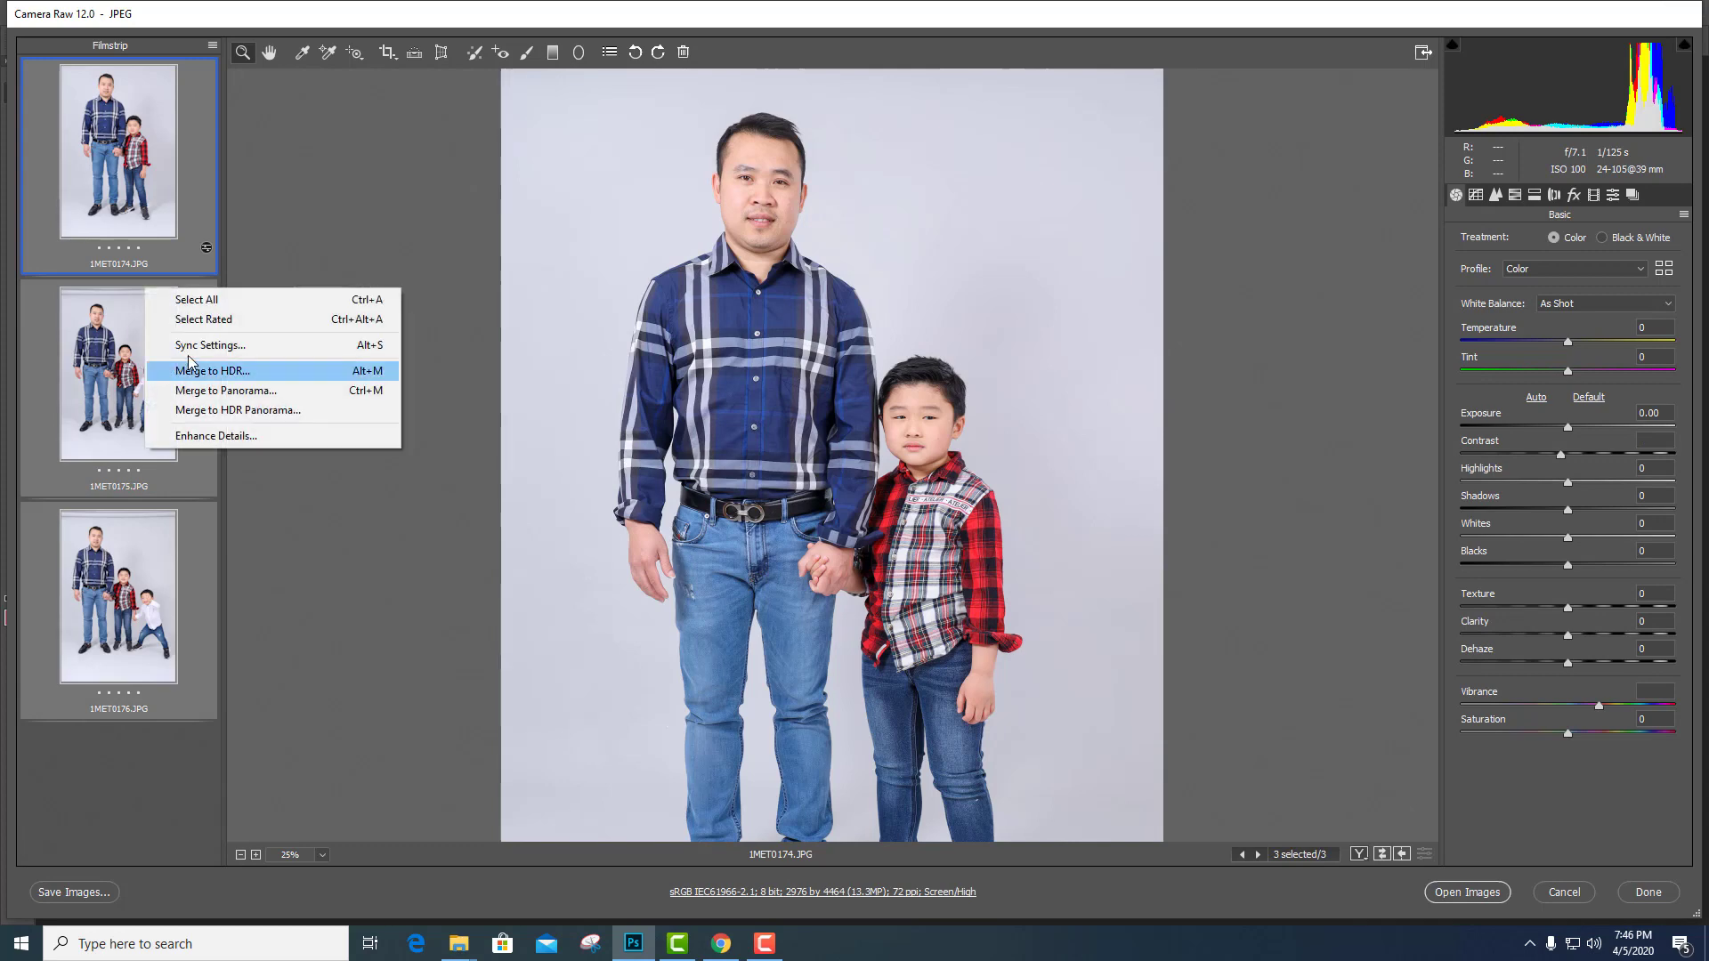
{"action": "left_click", "coordinate": [205, 348]}
{"action": "left_click", "coordinate": [1010, 96]}
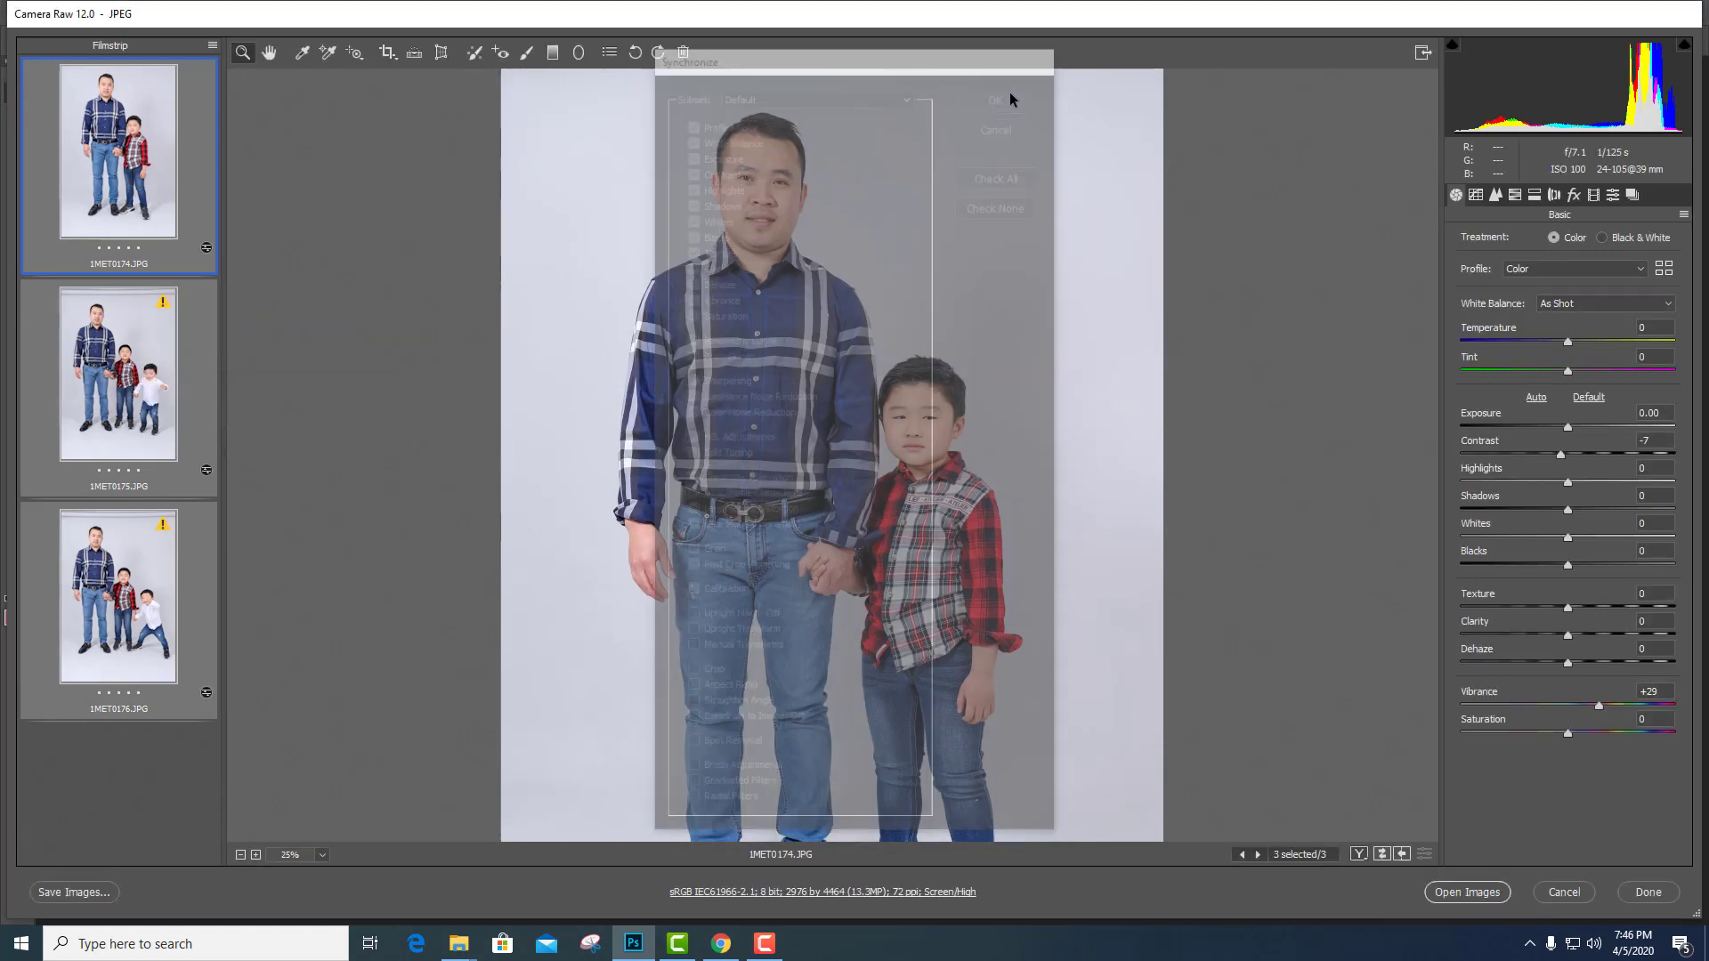
{"action": "left_click", "coordinate": [98, 385]}
{"action": "key", "text": "Down"}
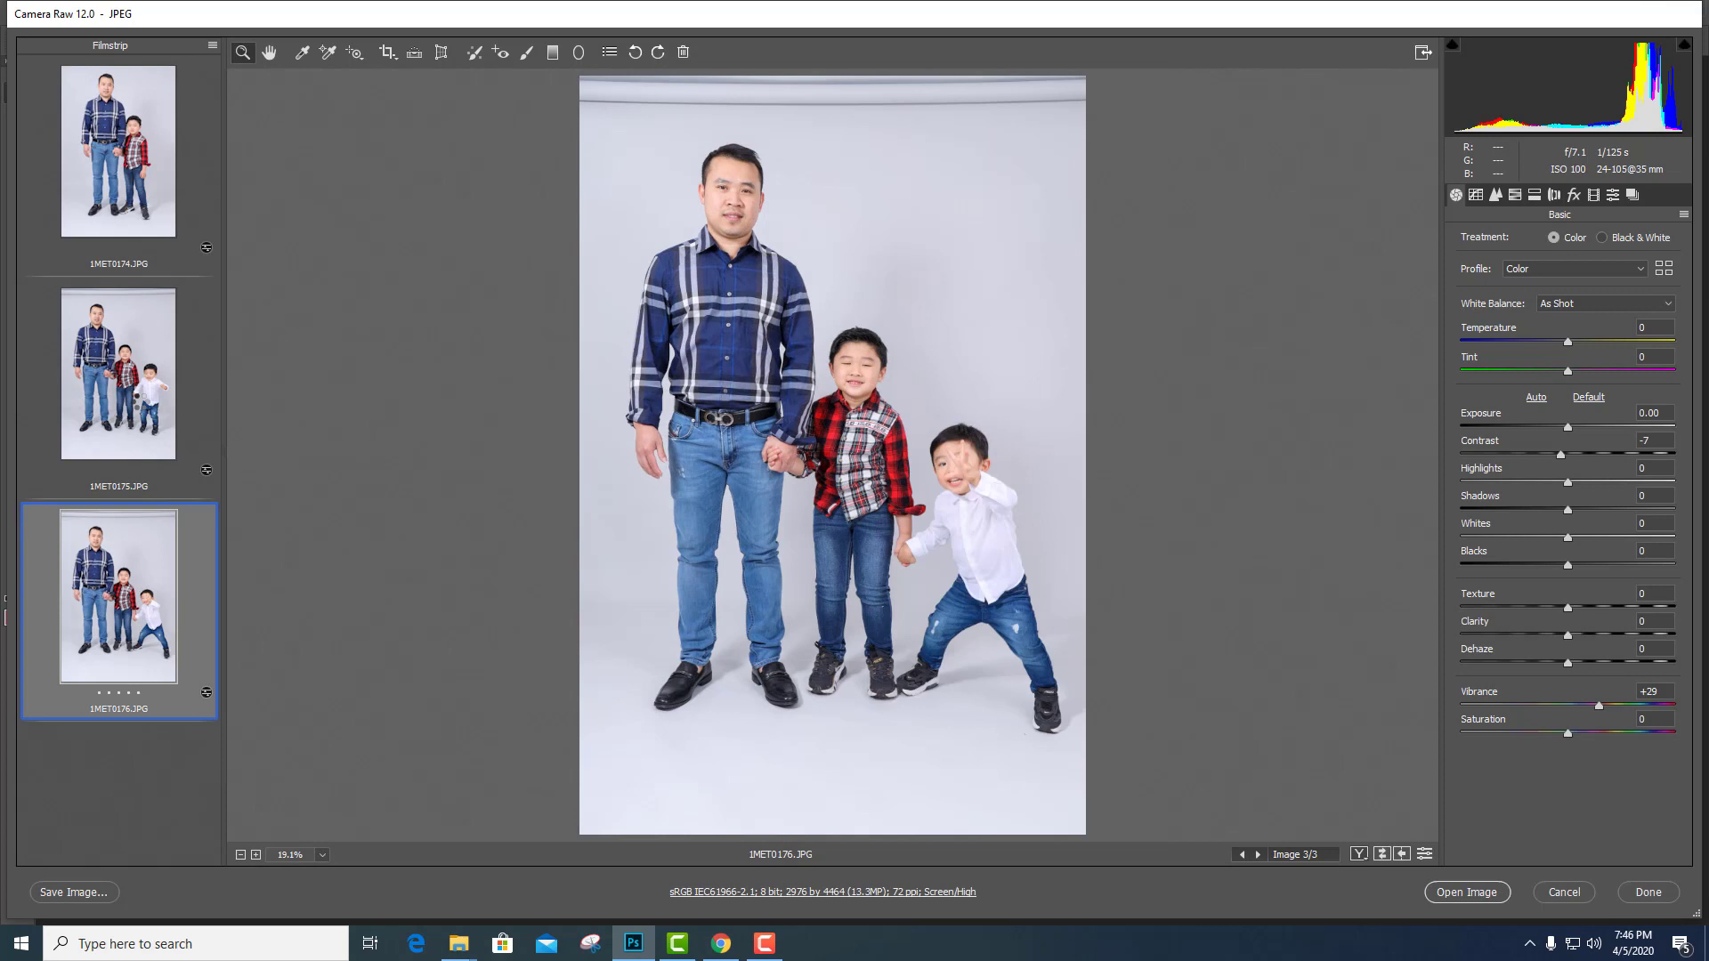
{"action": "key", "text": "Up"}
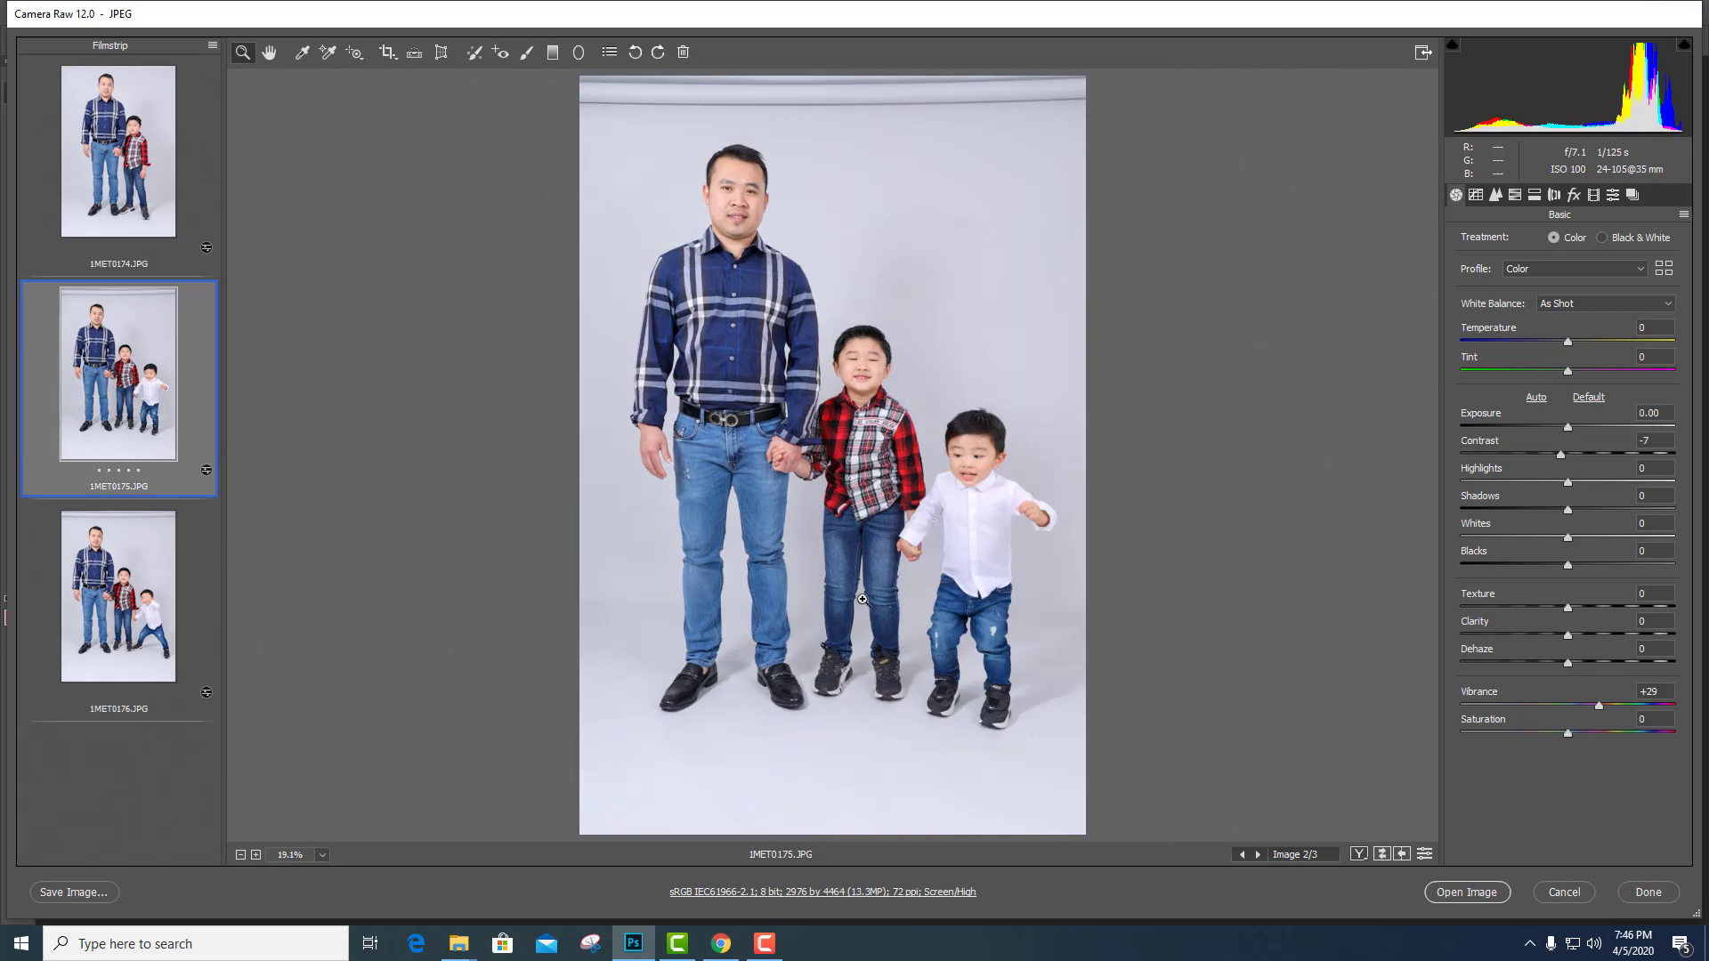